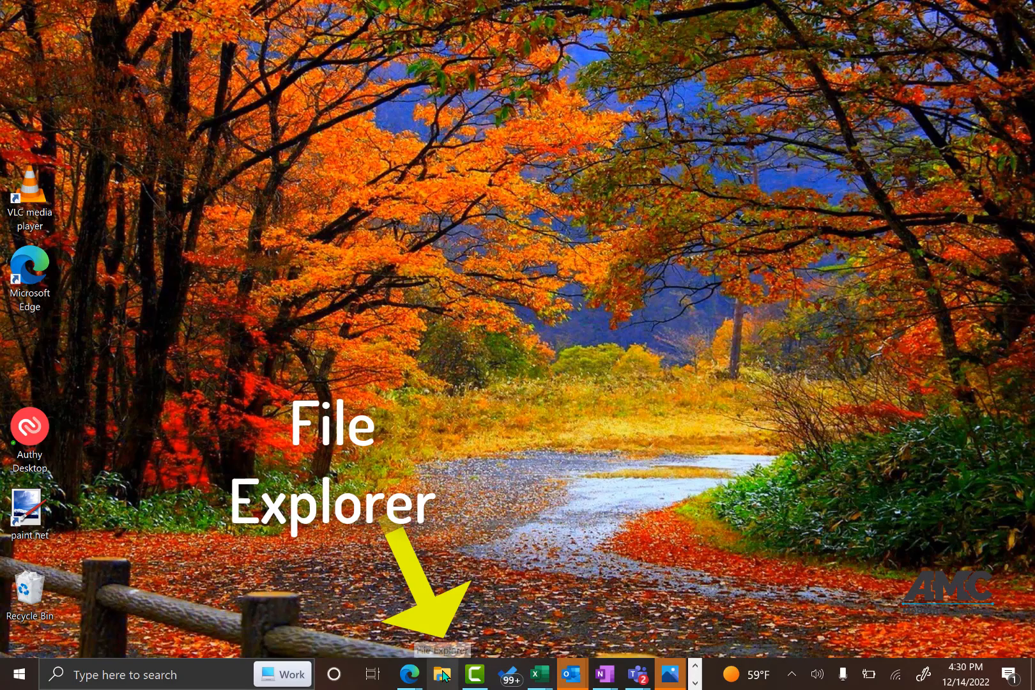
- Open File Explorer and browse from the desktop locations into the AMC folder's Champions of Teams - Documents library
click(443, 675)
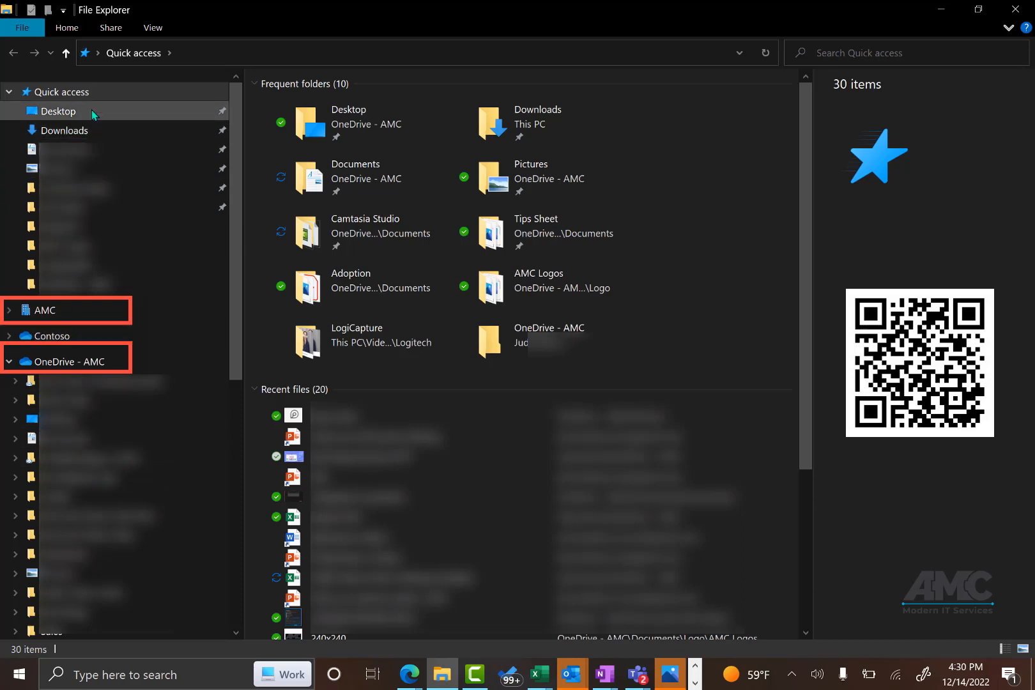
click(69, 53)
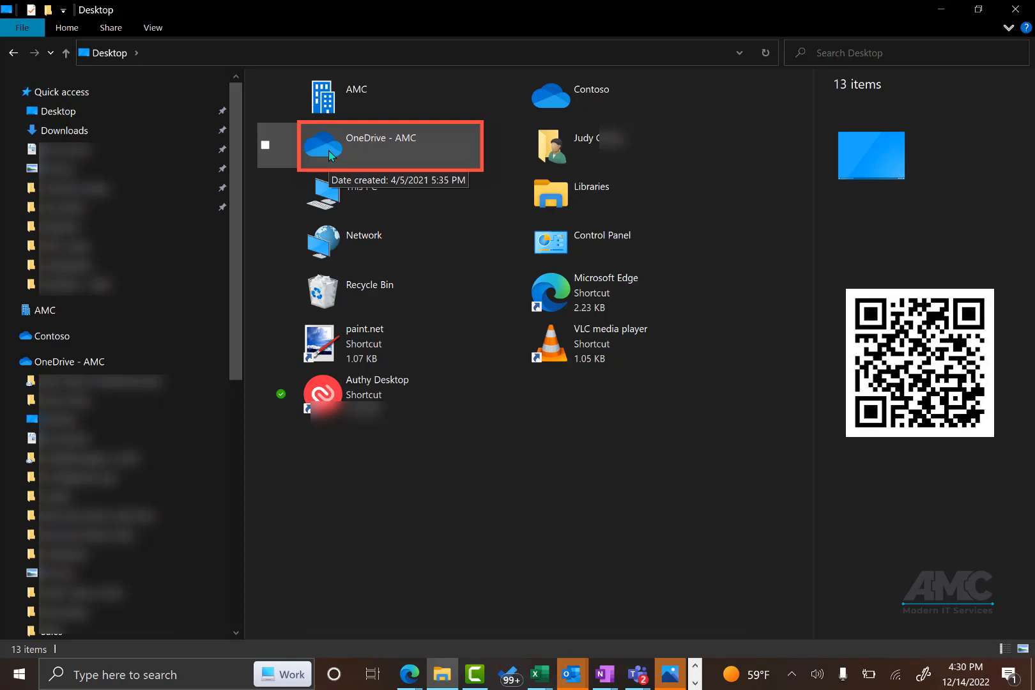
double_click(318, 103)
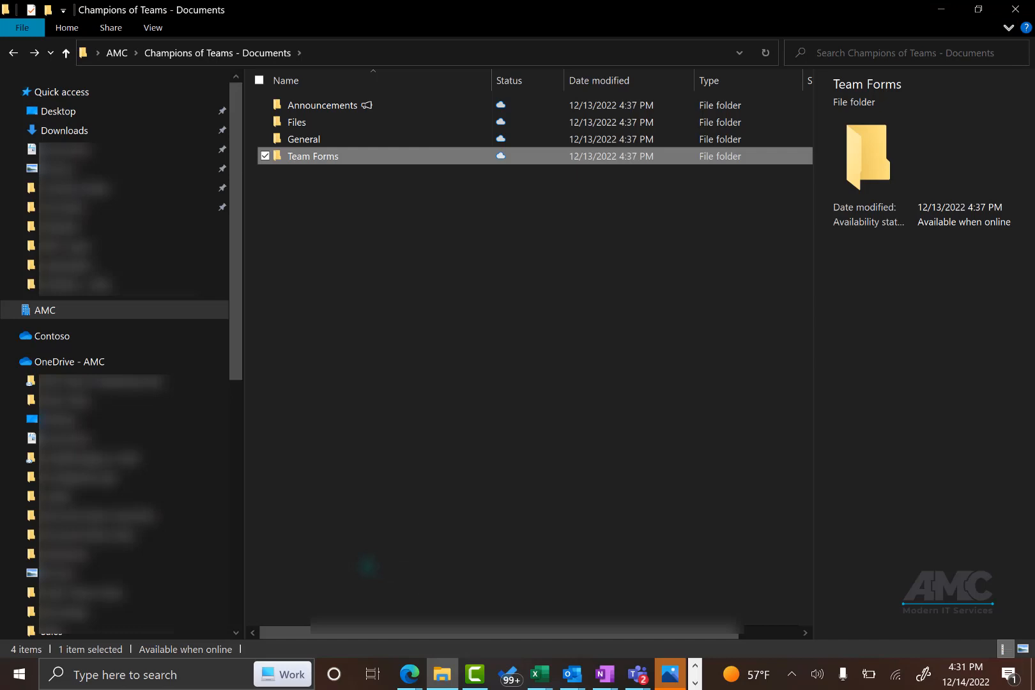
- Find Excel through the Windows search and launch it
click(178, 672)
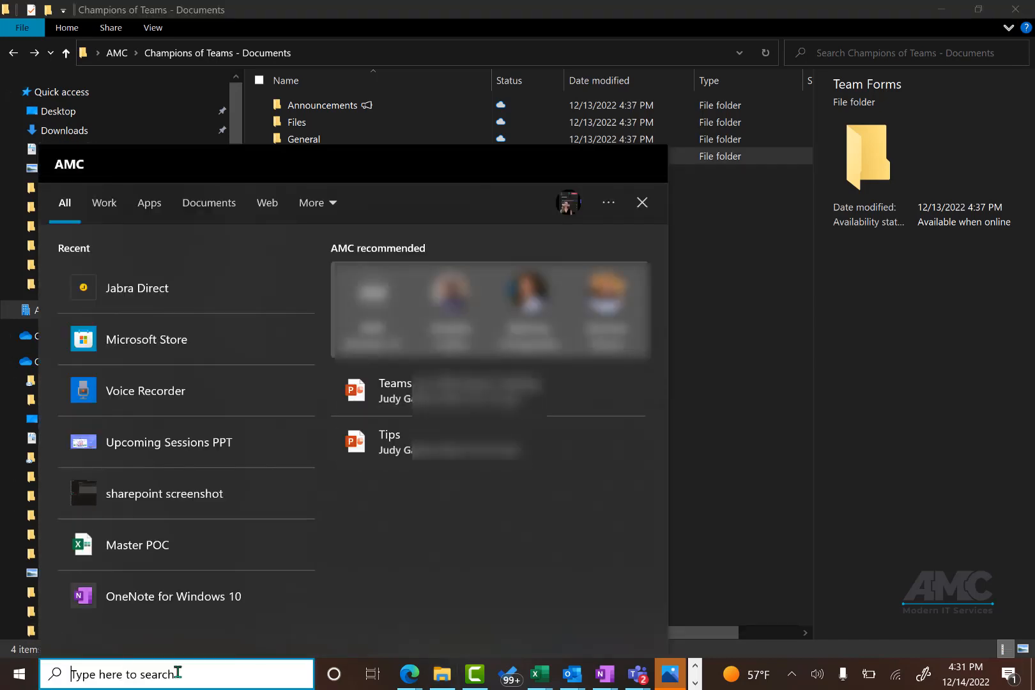
text(exce)
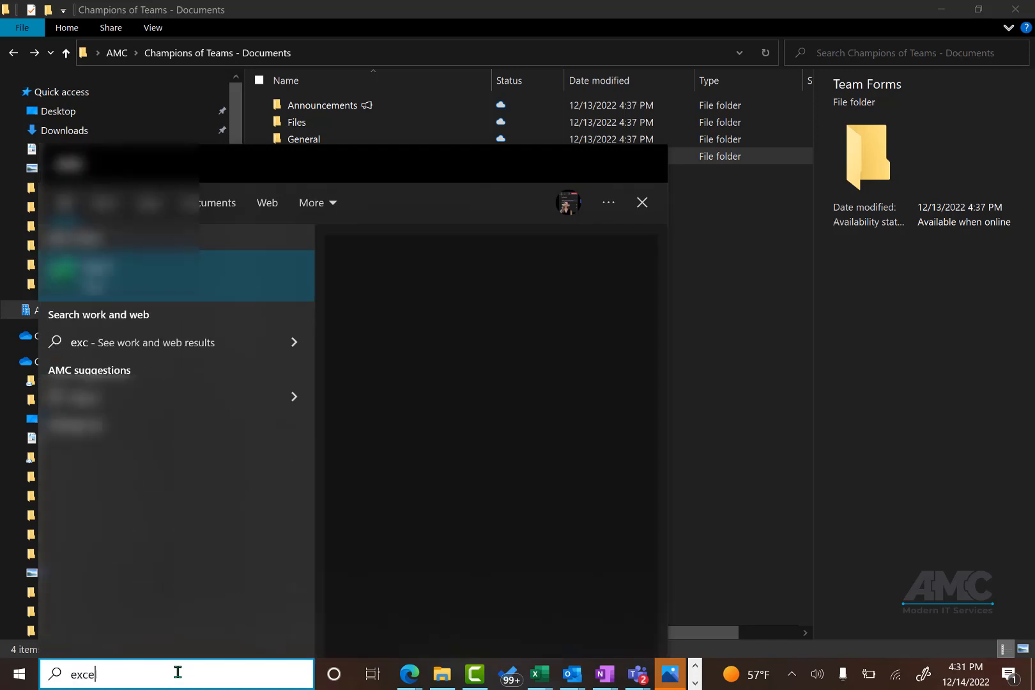
text(l)
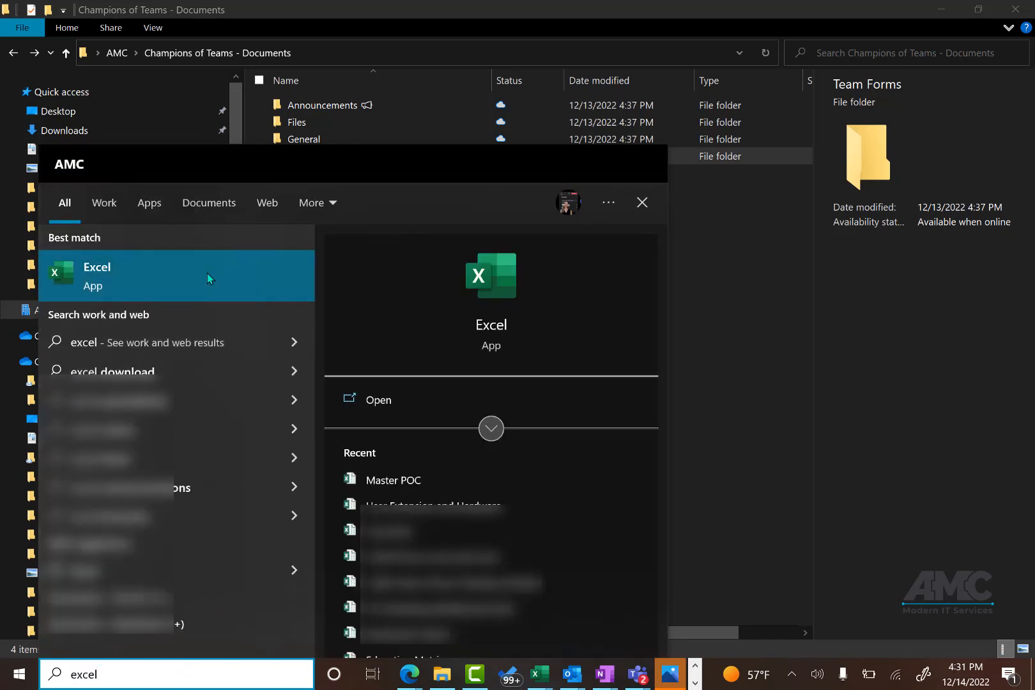
click(55, 282)
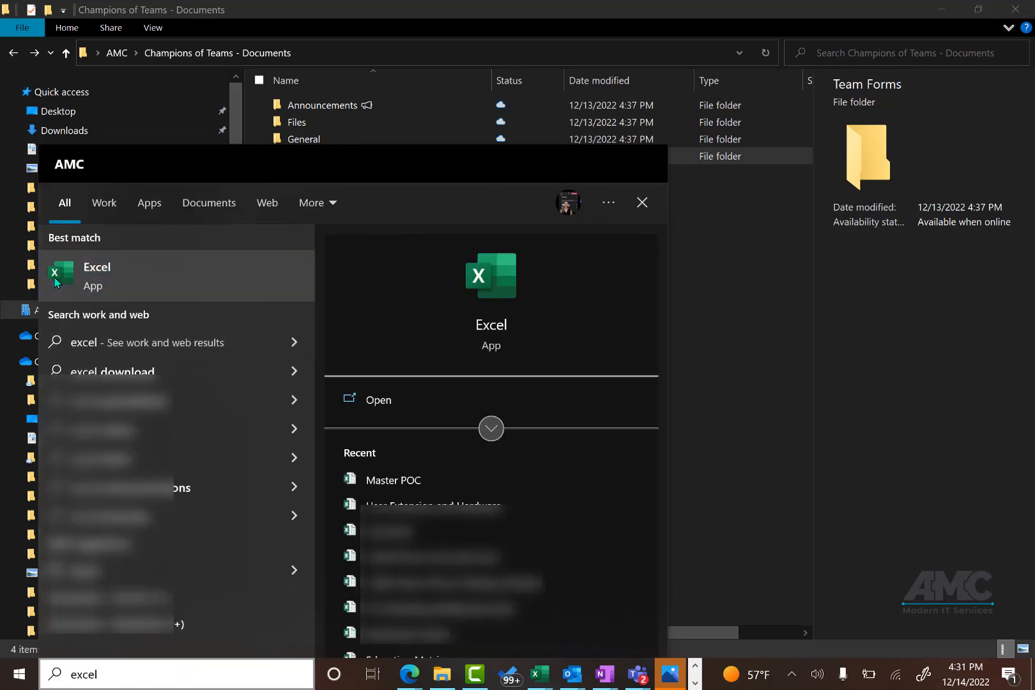
- Enter a roster with three members each under TEAM BLUE, TEAM RED and TEAM GREEN, and format it as a table
text(T)
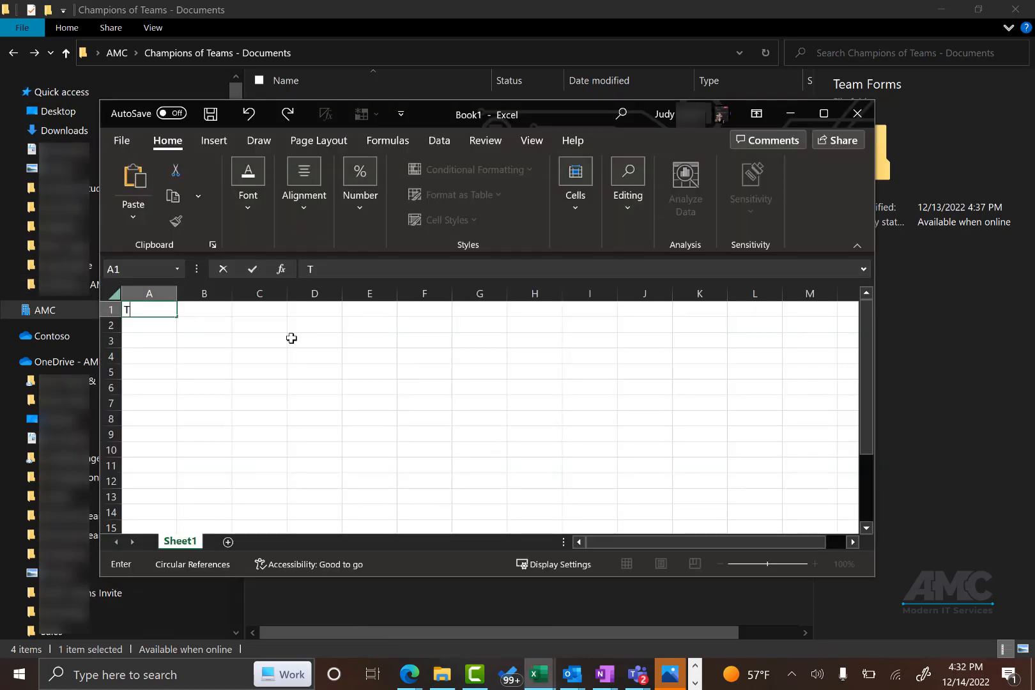
text(EA)
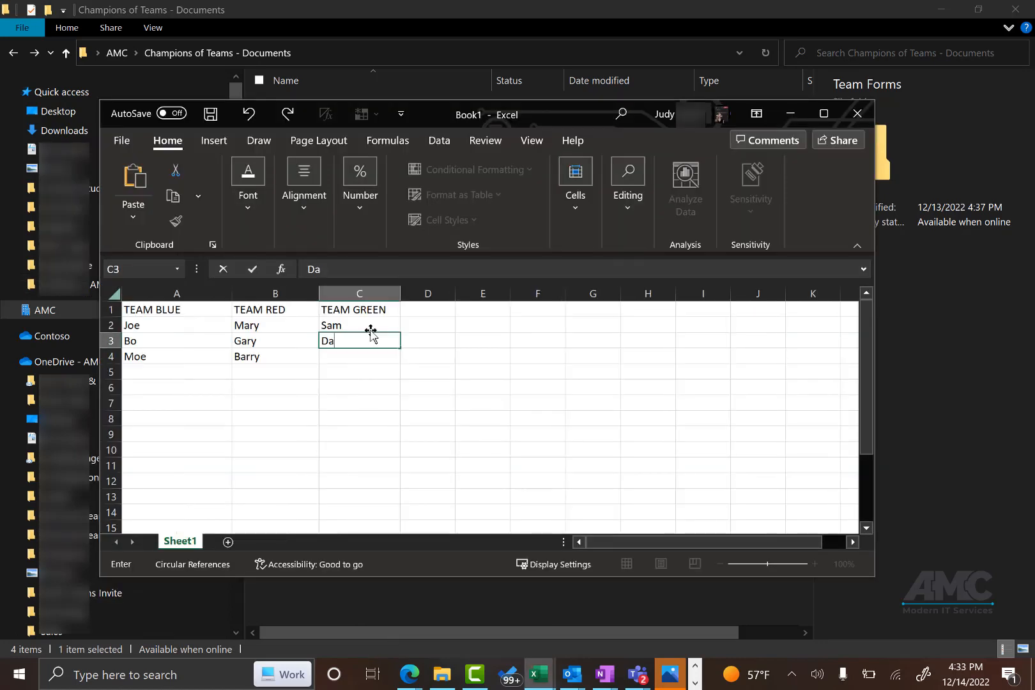
text(n)
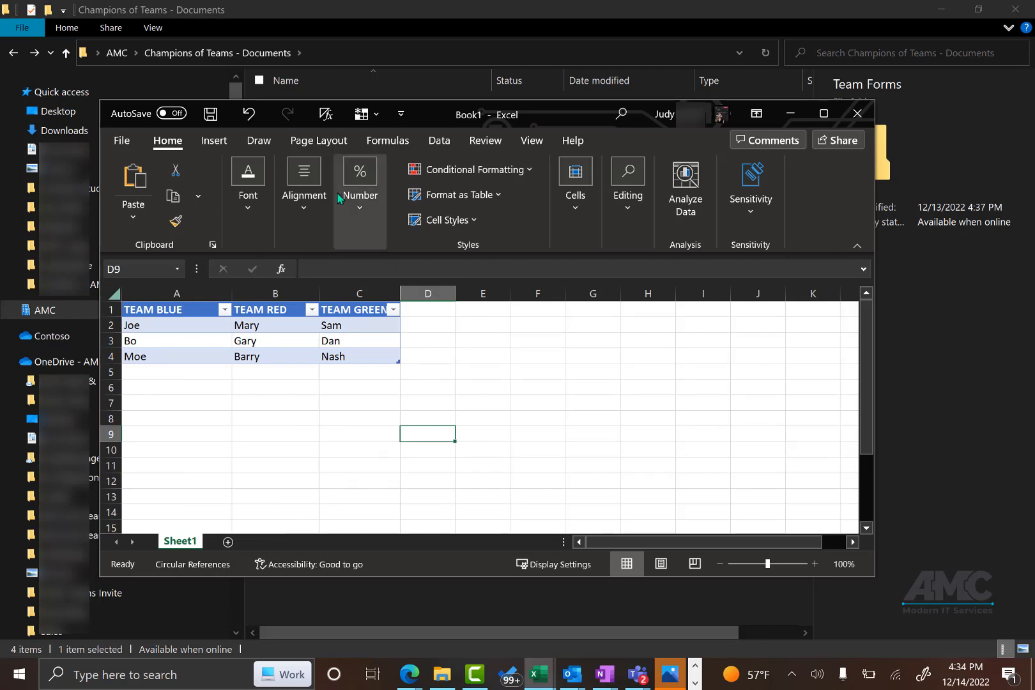
- Turn on AutoSave for the new workbook and choose OneDrive - AMC as its upload location
click(175, 115)
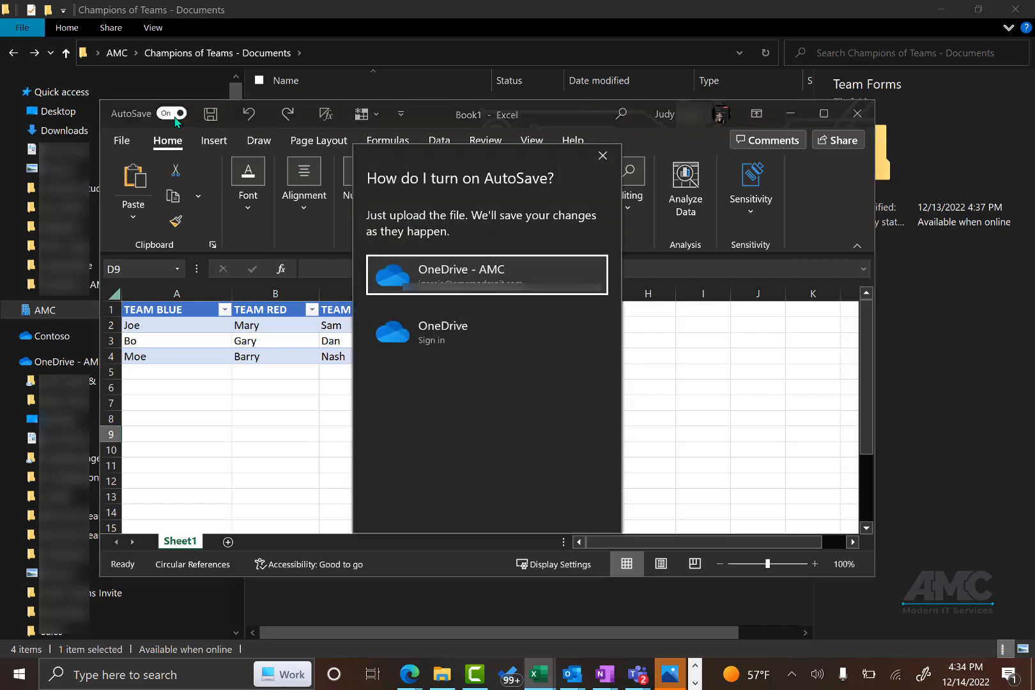
click(520, 275)
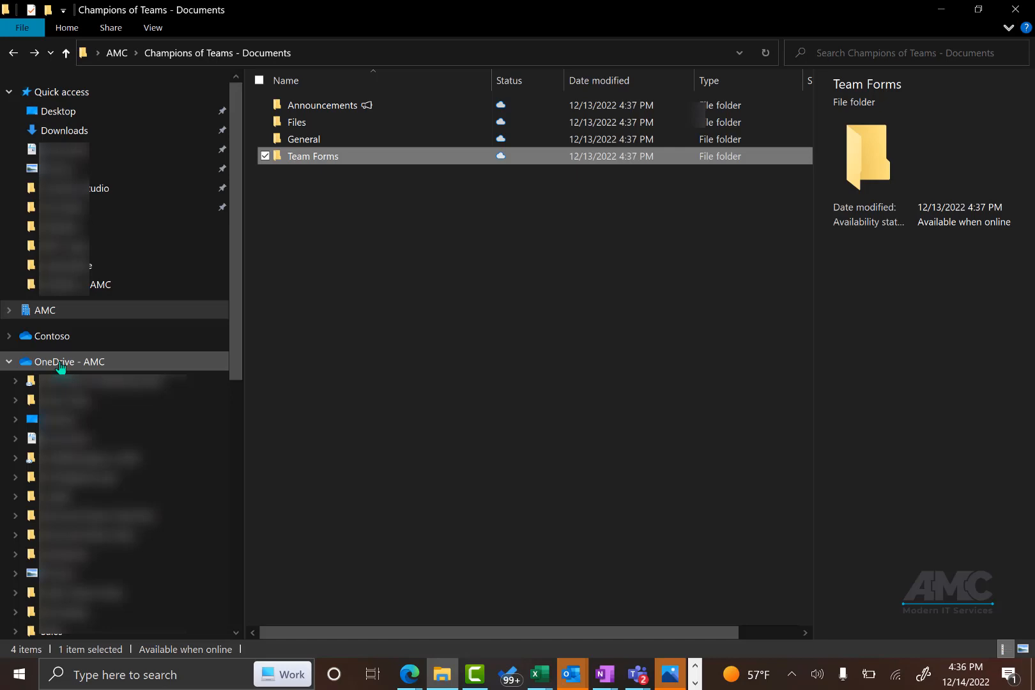
- Open the OneDrive - AMC folder in File Explorer and search it for "team roster"
click(61, 363)
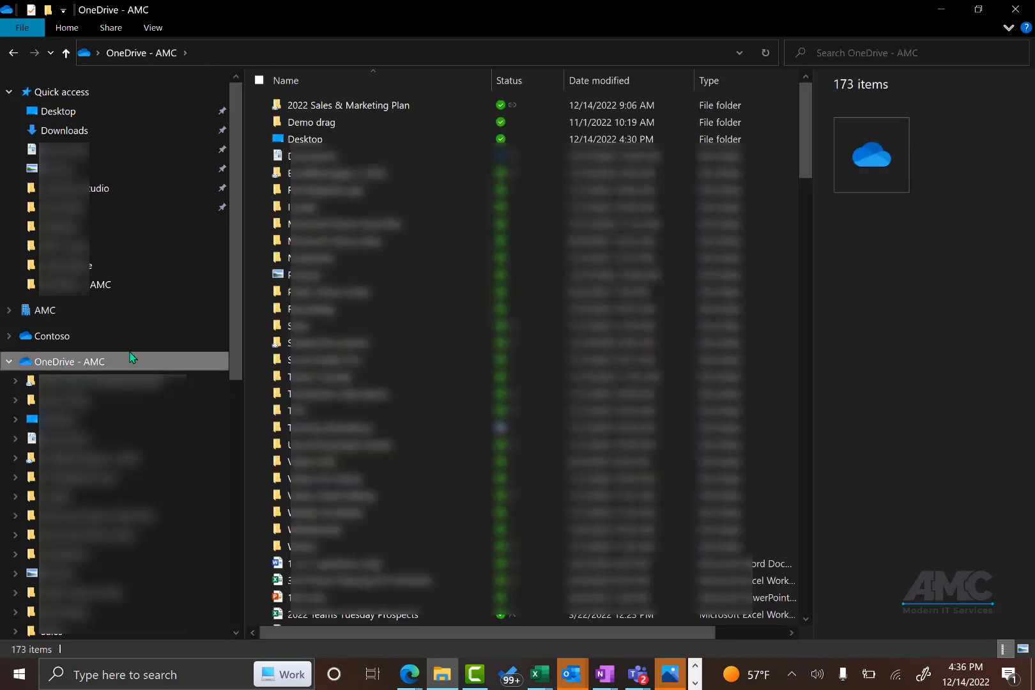
click(859, 56)
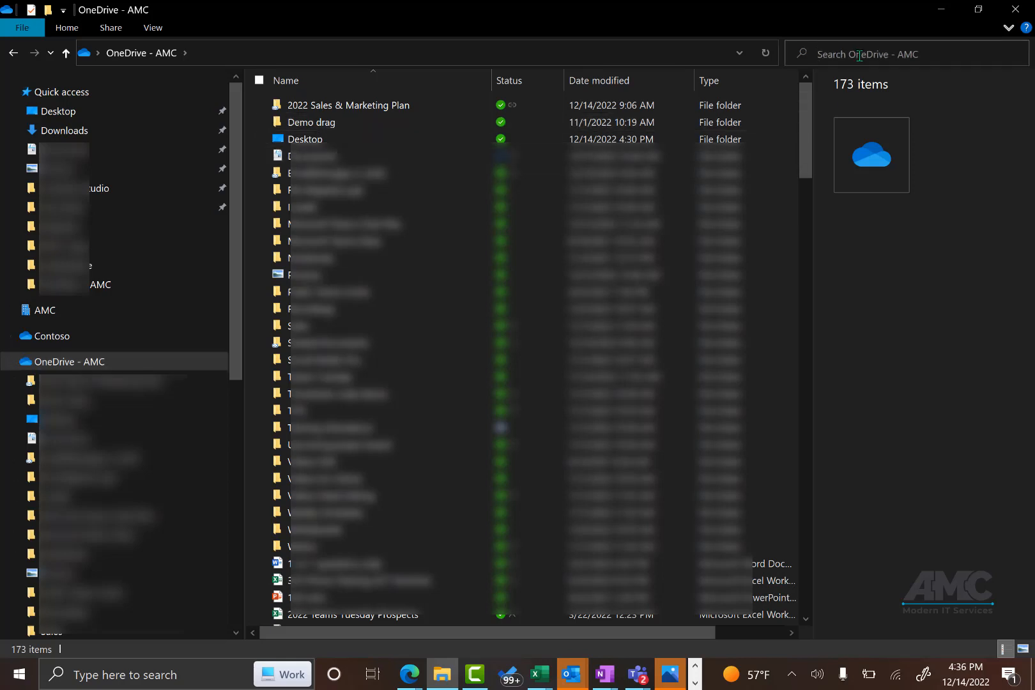
text(tea)
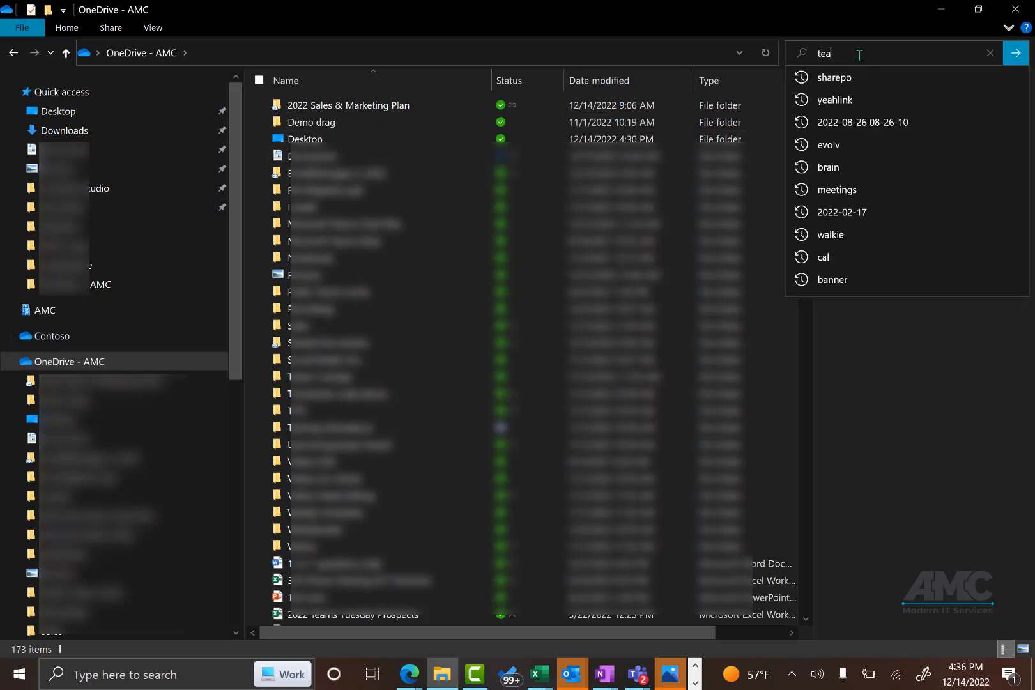
text(m roster)
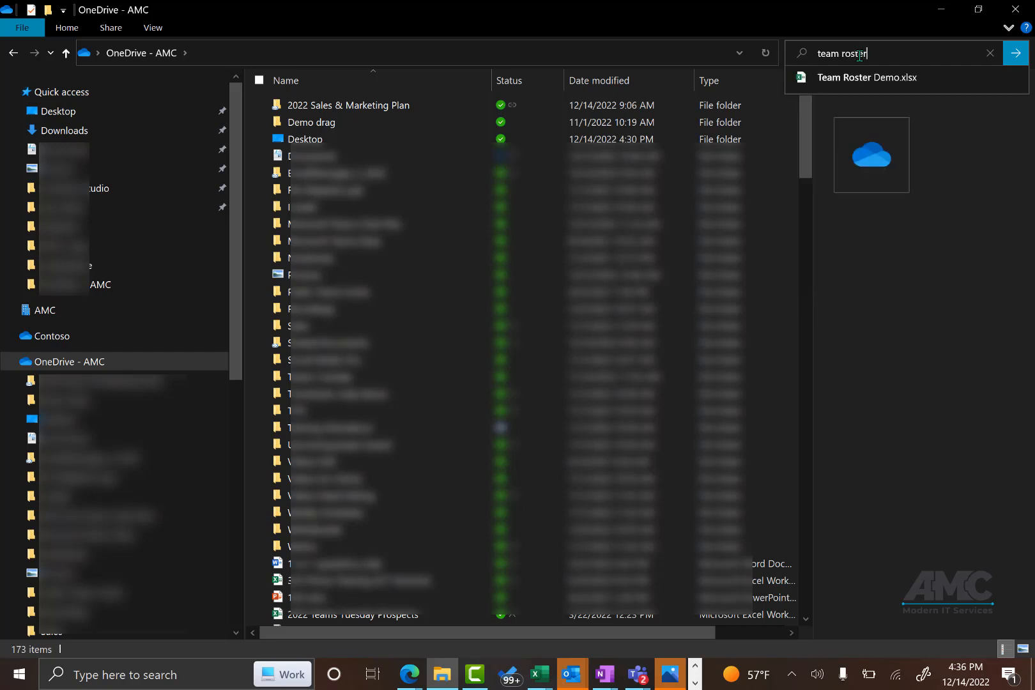
click(874, 84)
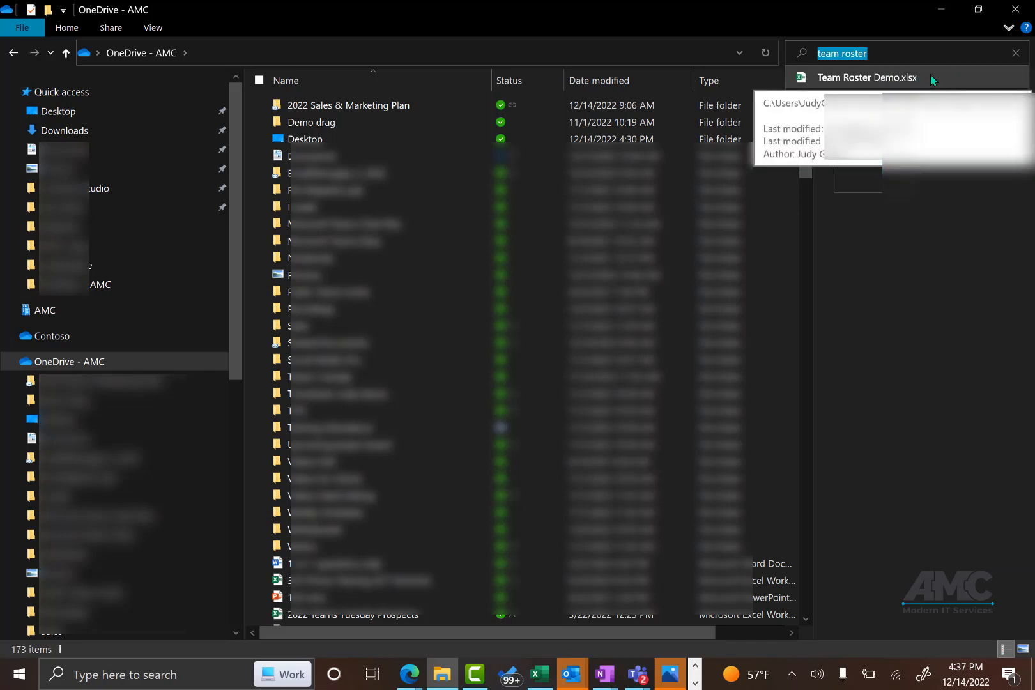
- Locate the Team Roster Demo workbook in the OneDrive - AMC file list and select it
scroll(406, 490, down, 10)
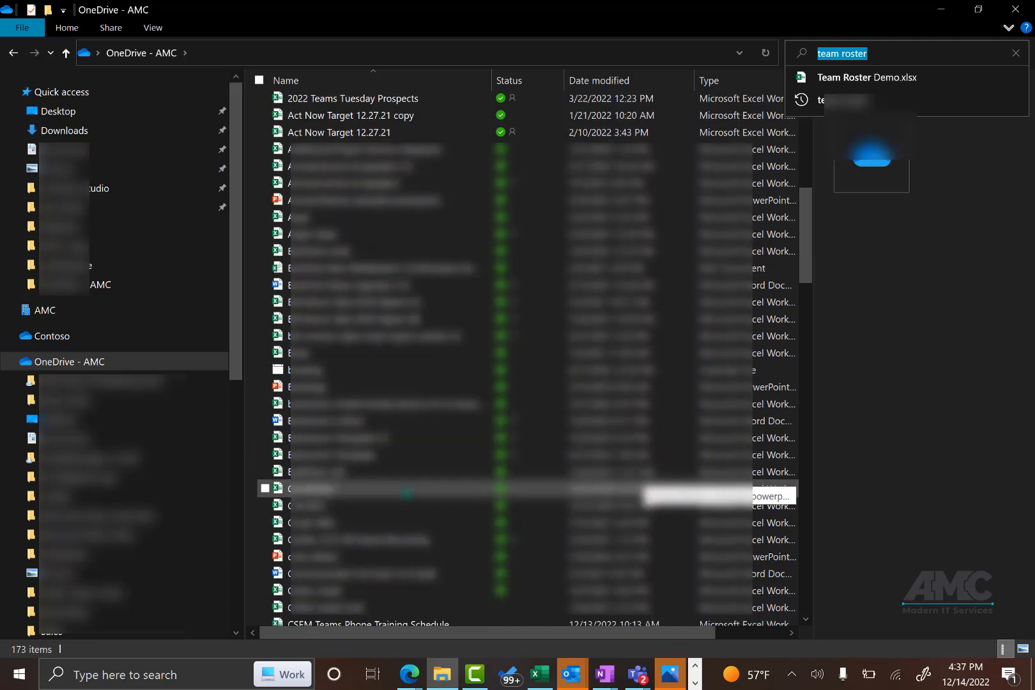
scroll(406, 492, down, 20)
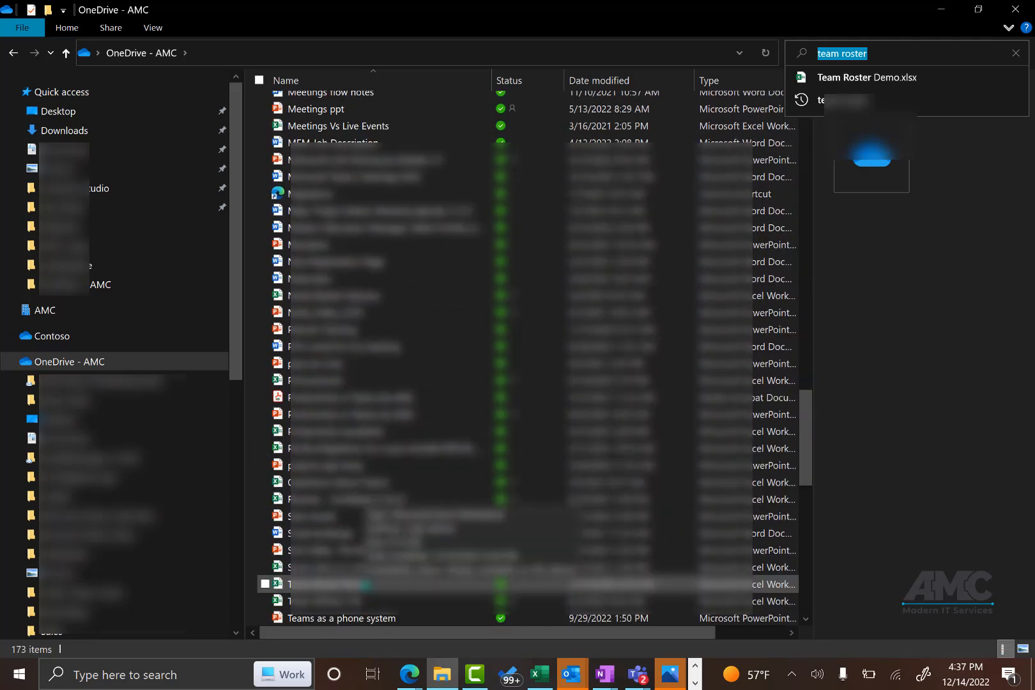
click(366, 585)
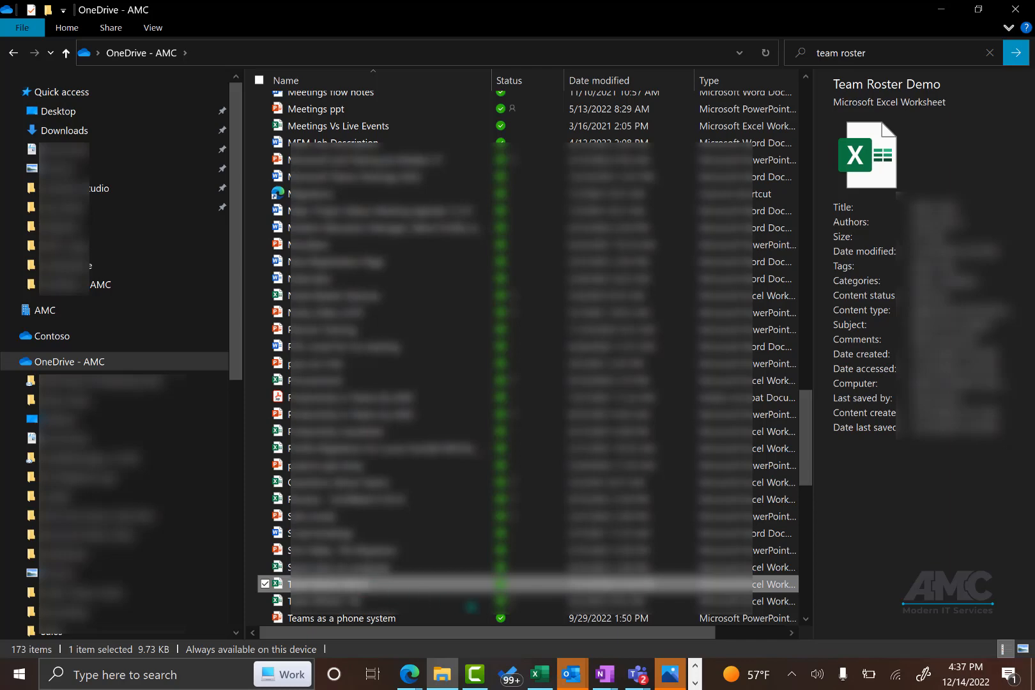
- Open the Champions Corner channel's files in Microsoft Teams and add the Team Roster Demo workbook to them from the OneDrive - AMC folder
mouse_move(644, 685)
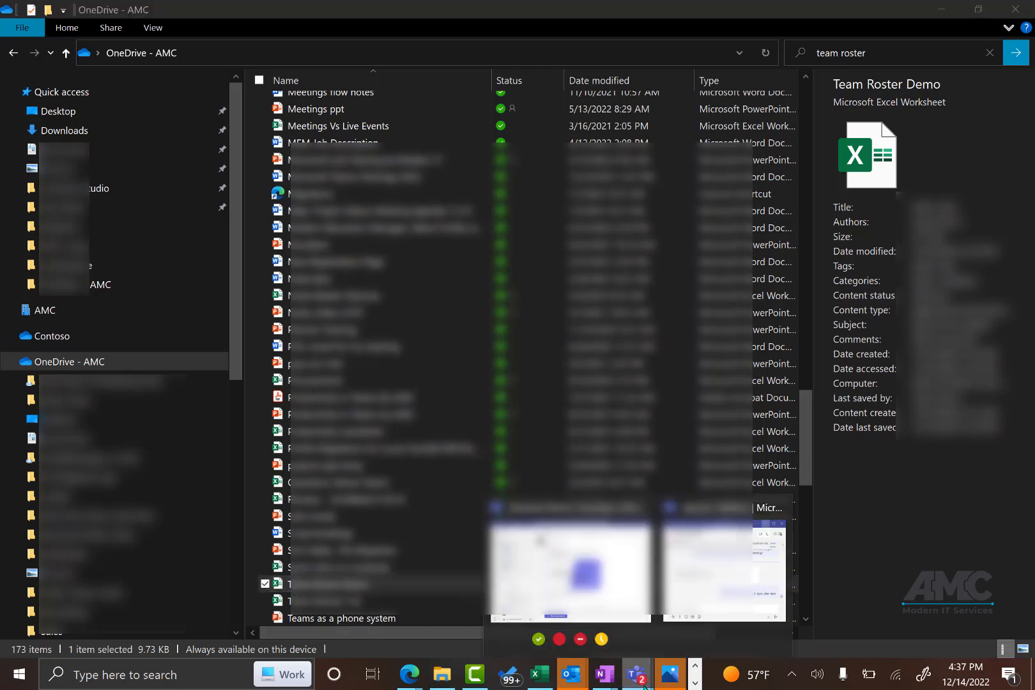
click(607, 615)
scroll(62, 531, down, 1)
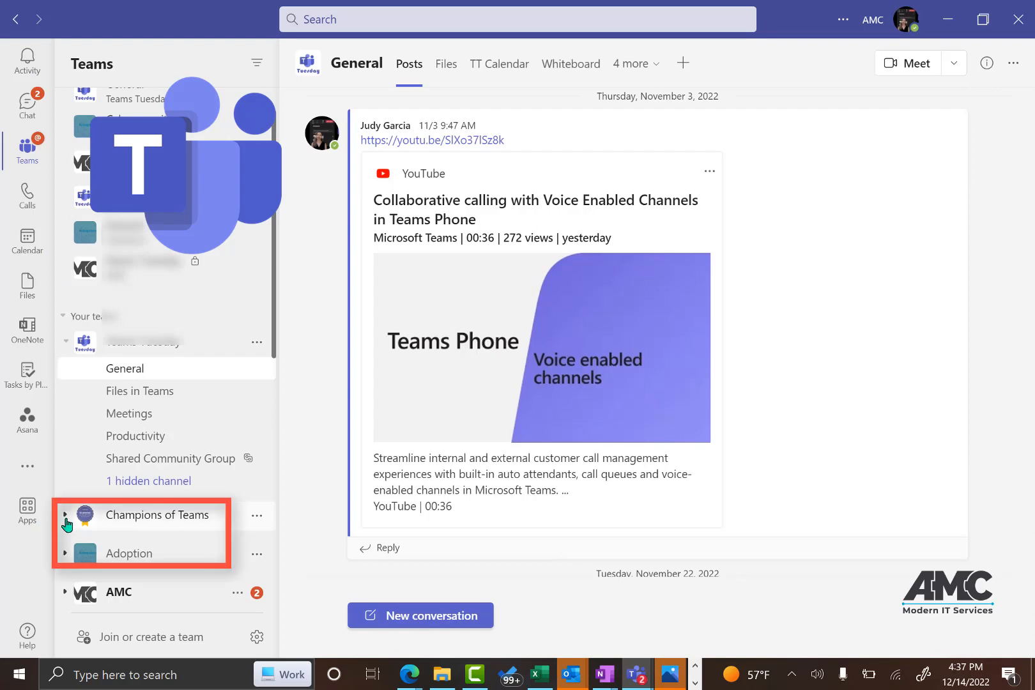
click(66, 514)
scroll(179, 546, down, 1)
click(185, 543)
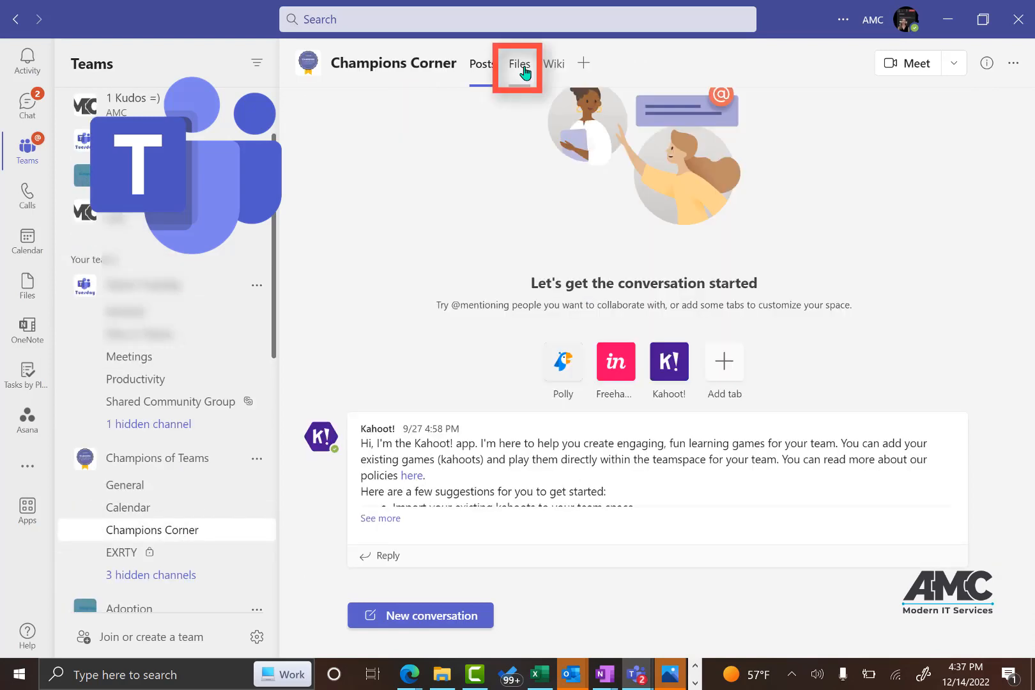
click(524, 69)
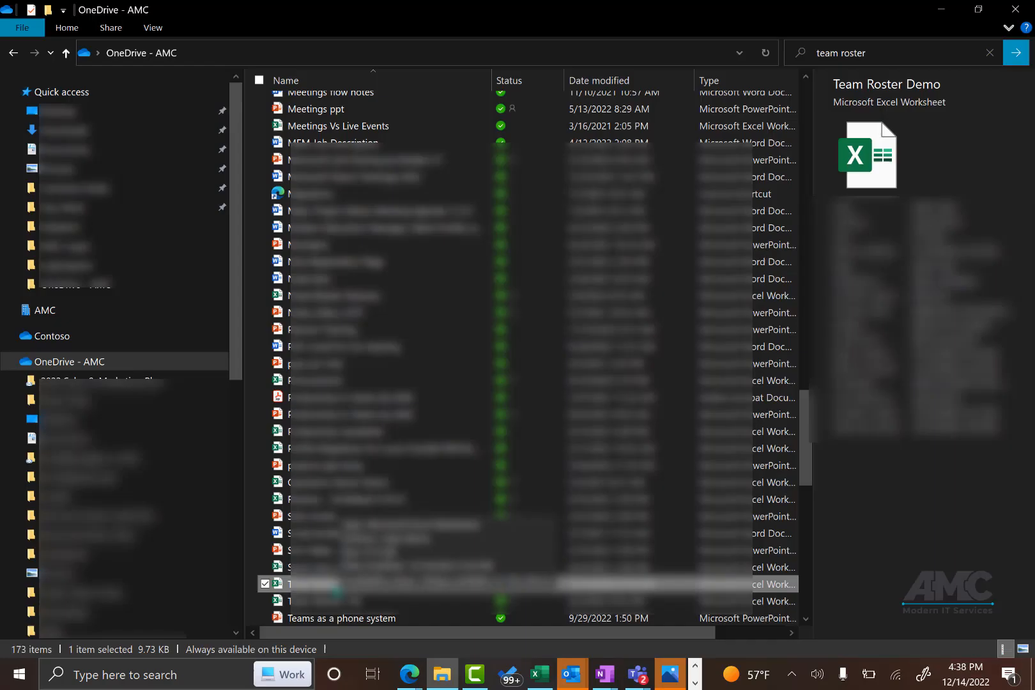
drag(301, 584, 616, 391)
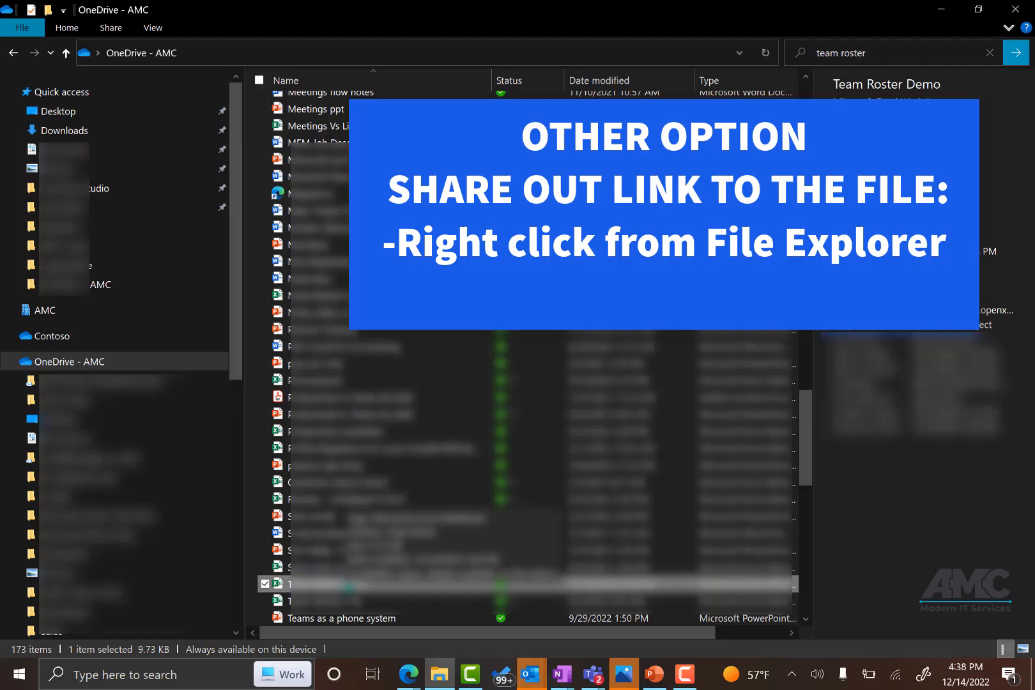
- Open the copy-link sharing settings for the Team Roster Demo workbook and restrict the link to specific people
right_click(292, 583)
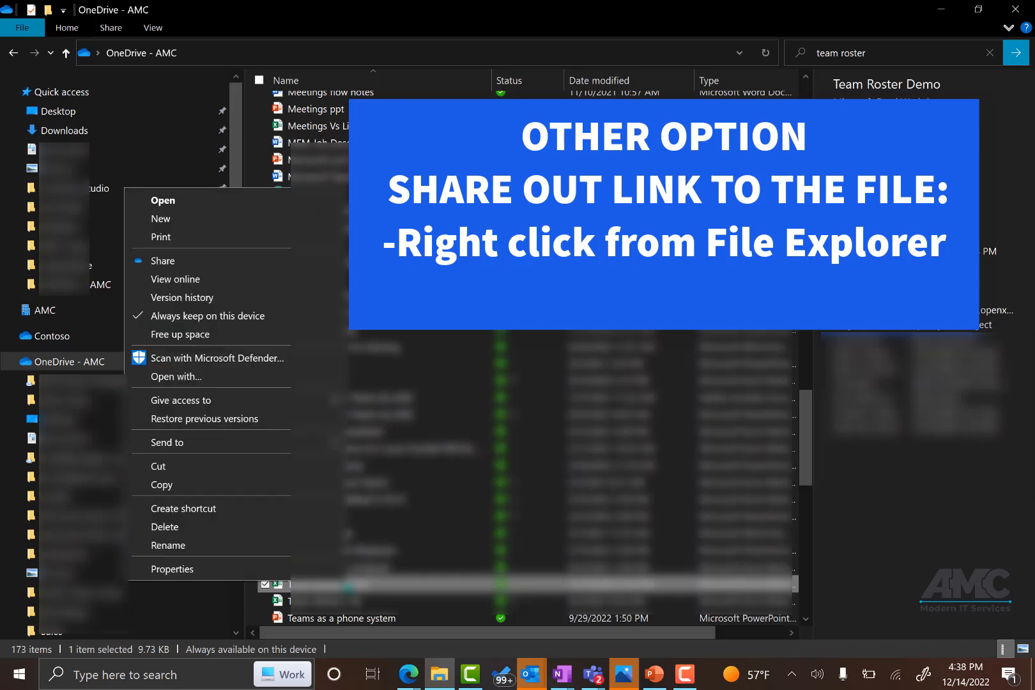
click(204, 261)
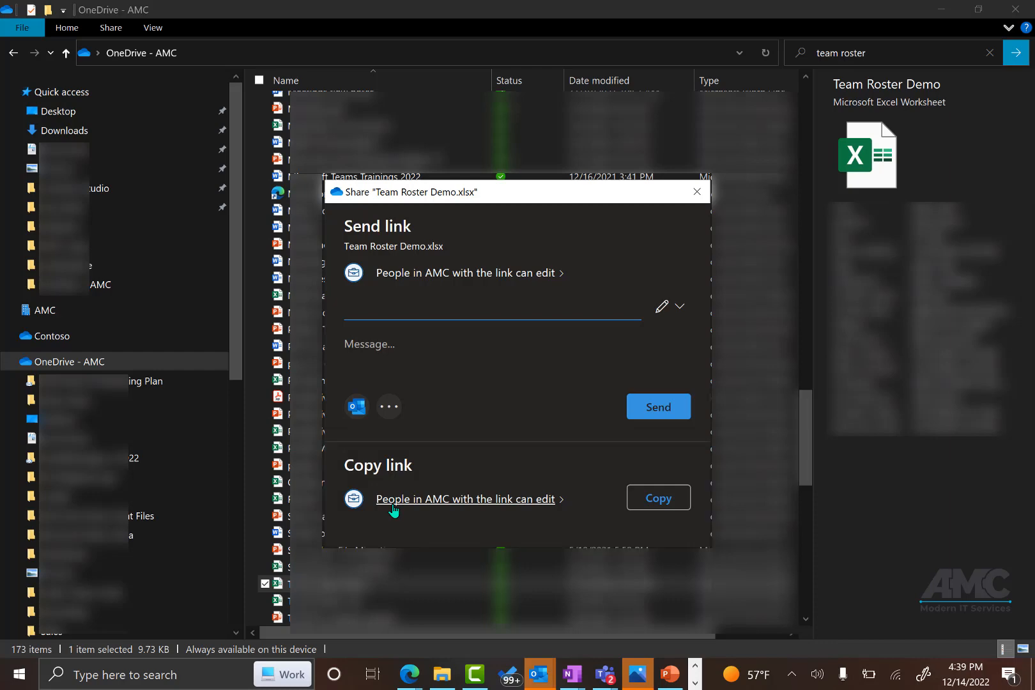
click(528, 499)
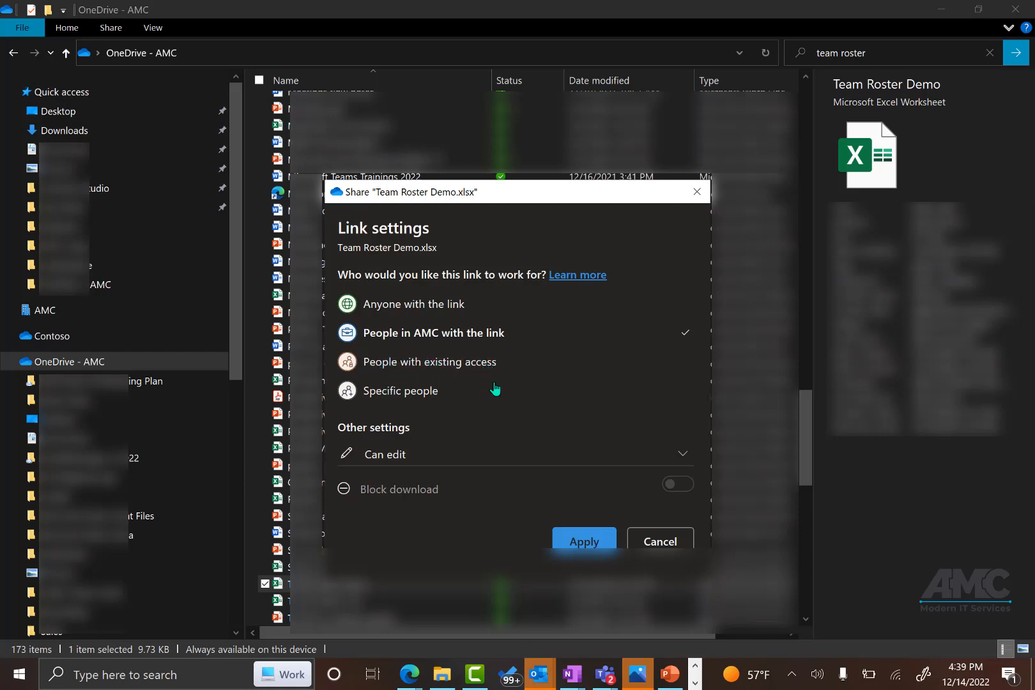
click(391, 393)
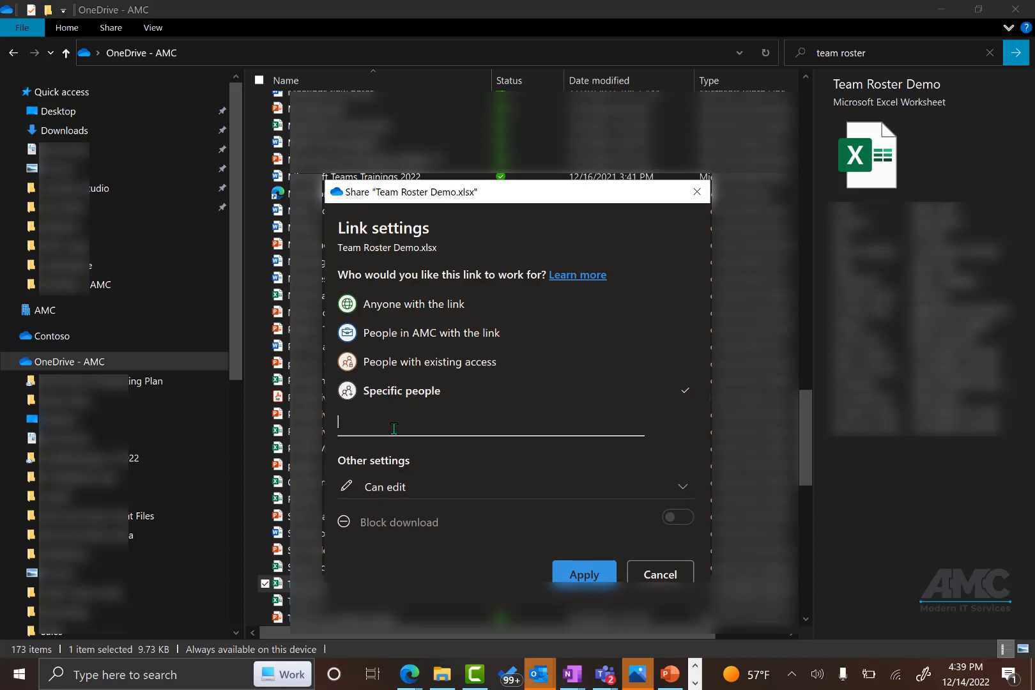
- Add two colleagues and one external contact as the specific people the Team Roster Demo link works for
text(brad)
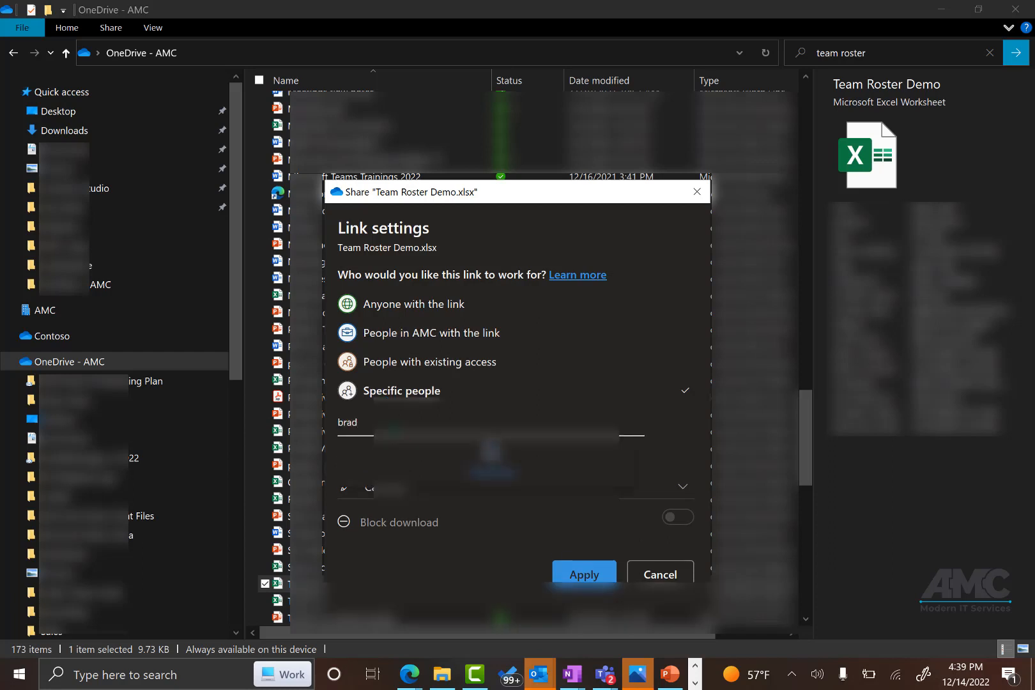
key(Return)
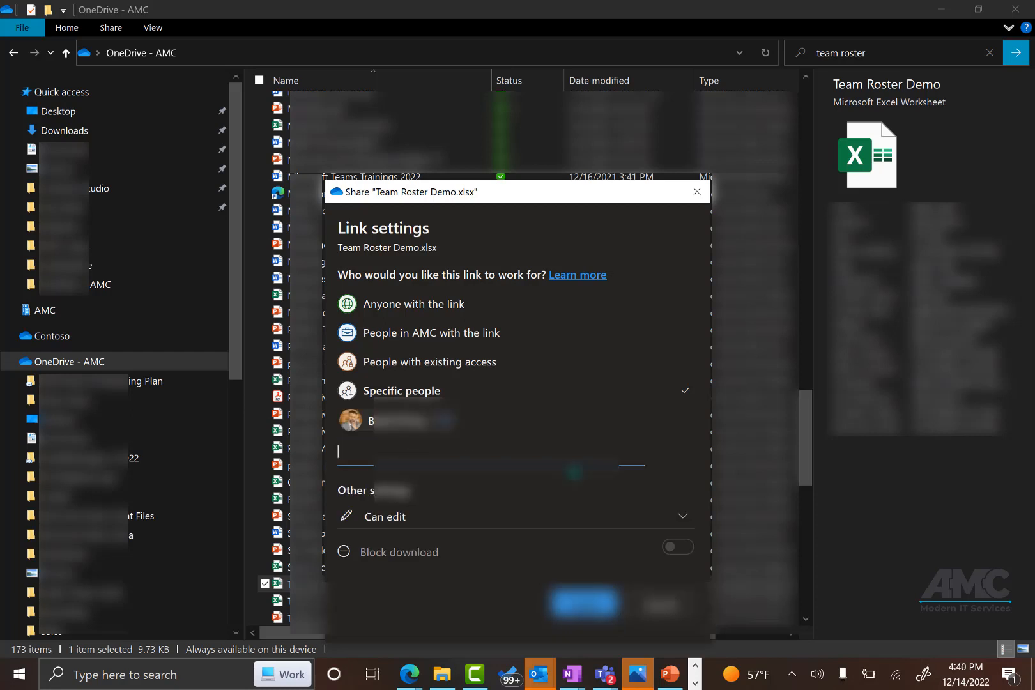
text(lov)
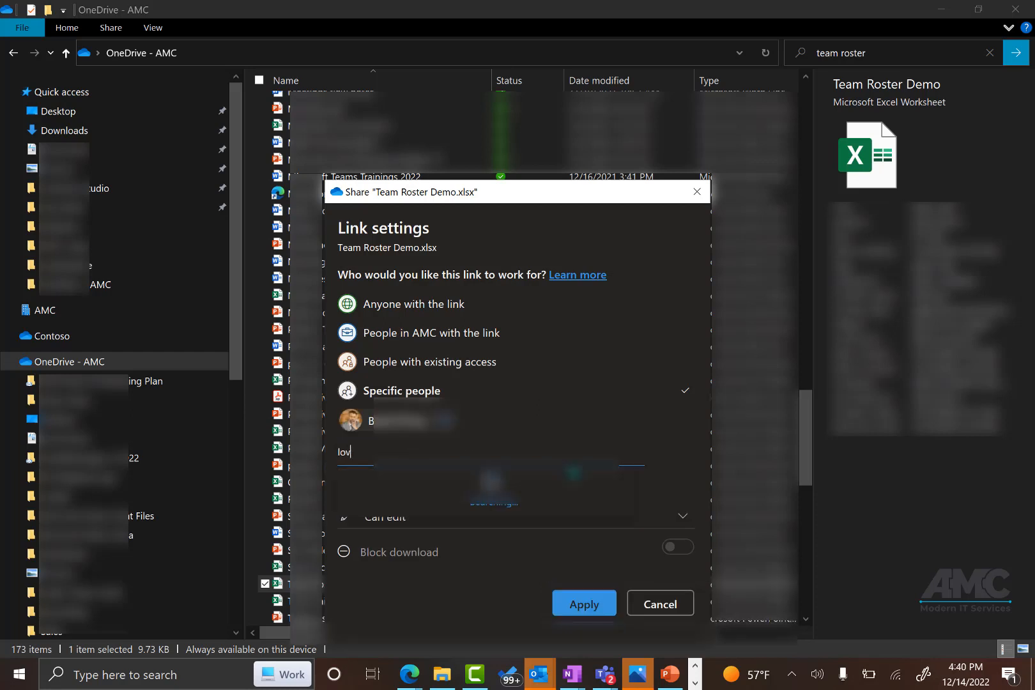
key(Return)
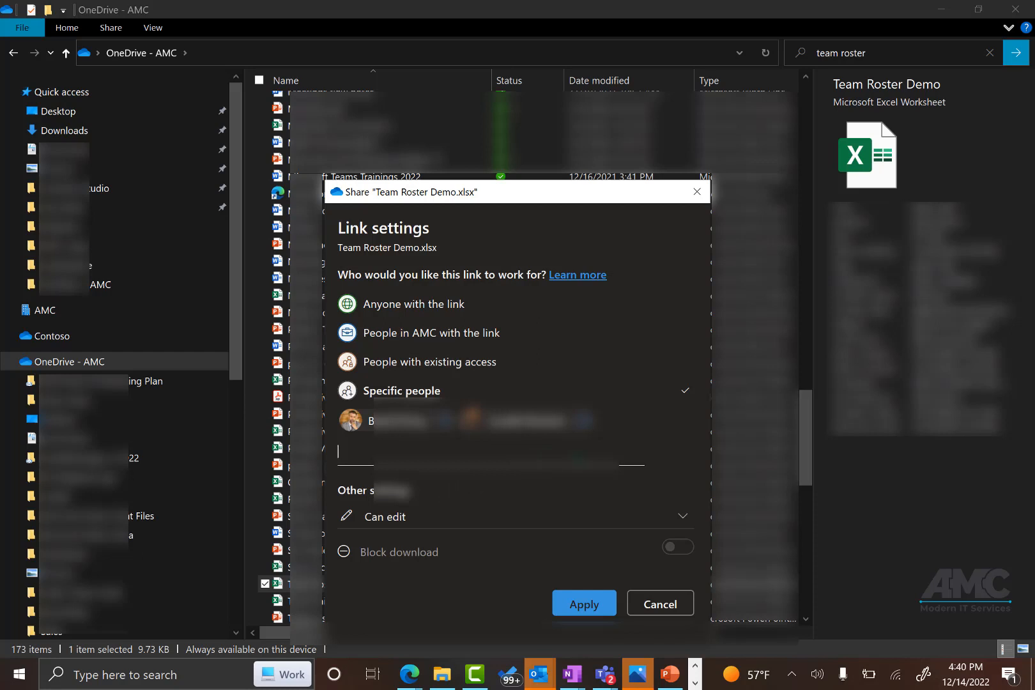
text(ju)
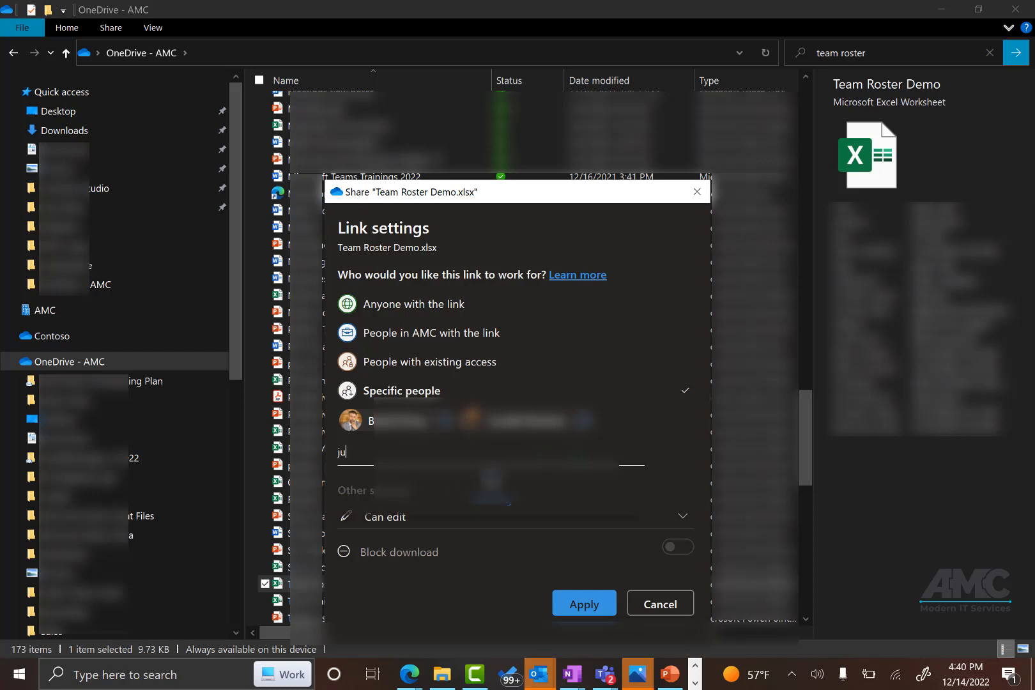
text(dylc)
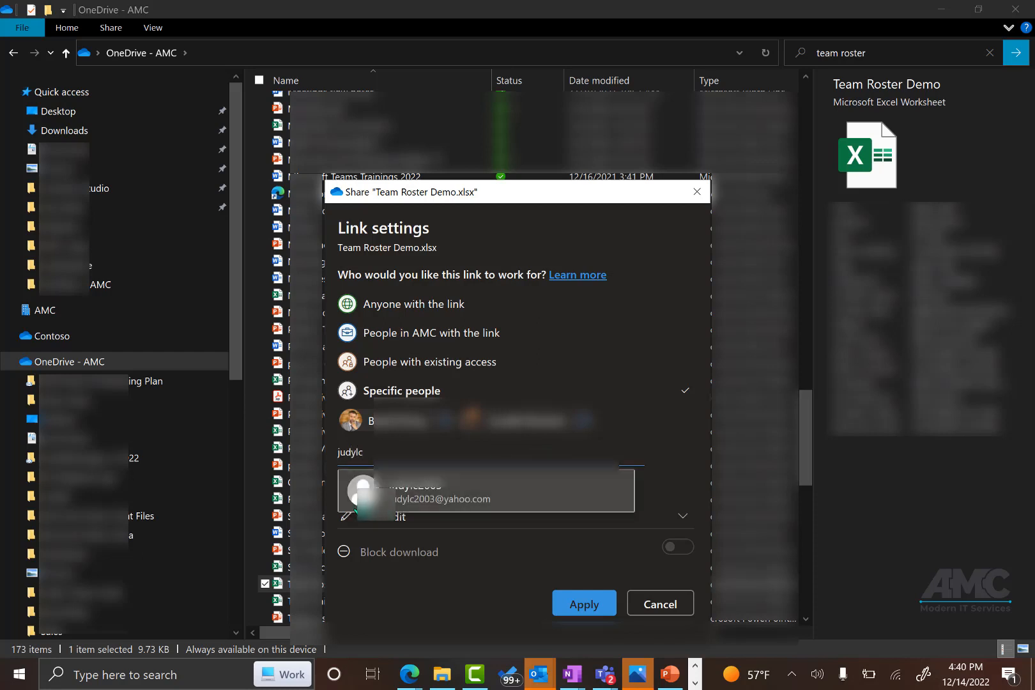
click(371, 501)
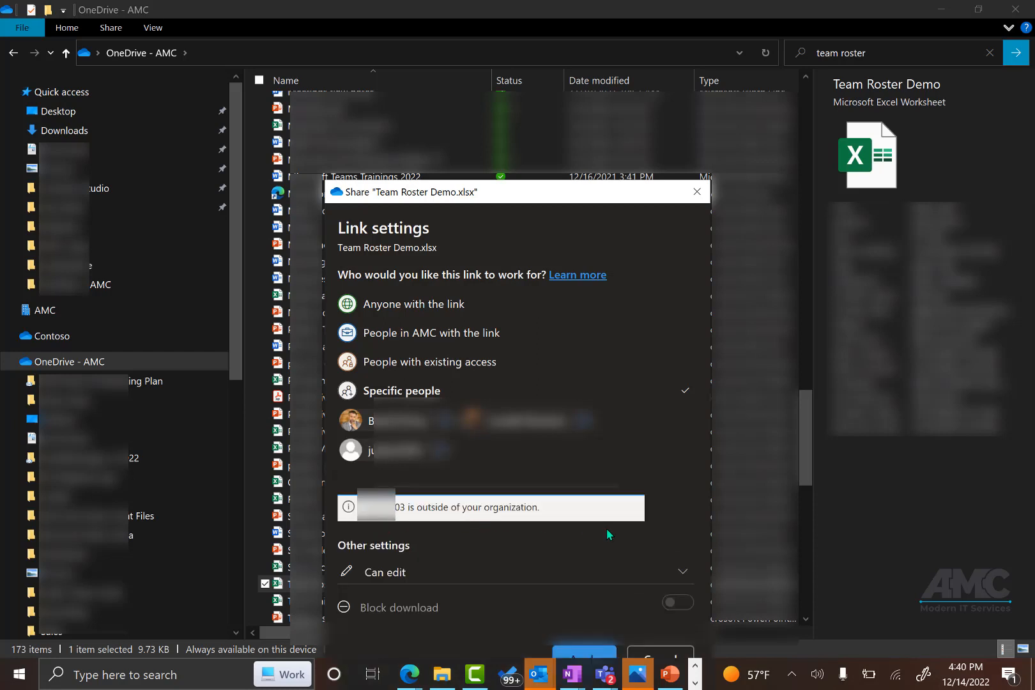
- Keep the link permission at Can edit and apply the link settings
click(683, 573)
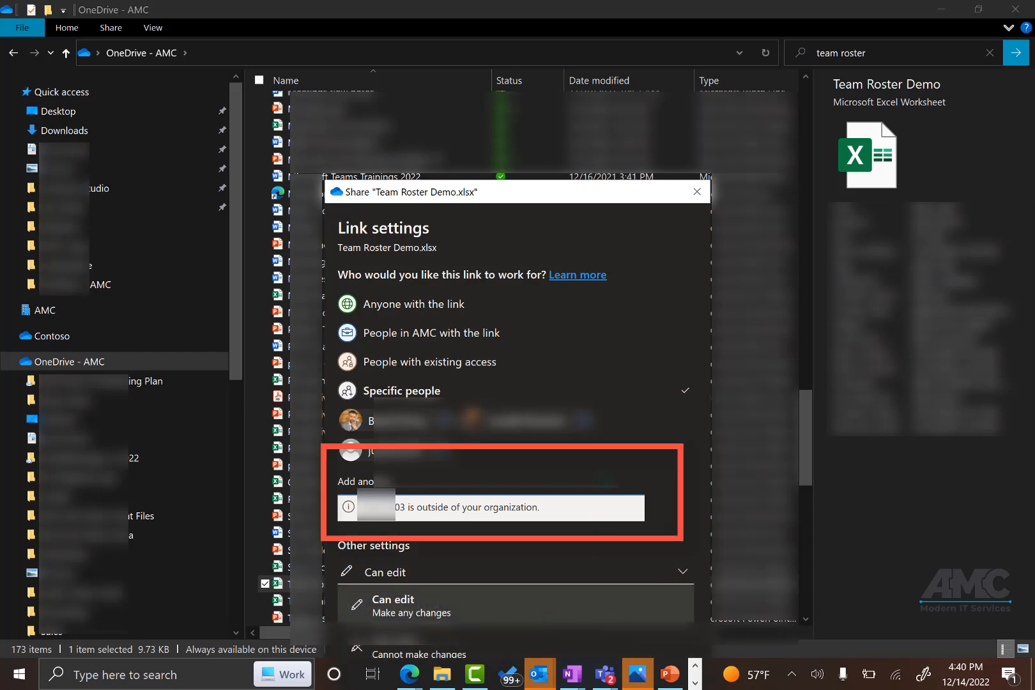
click(504, 572)
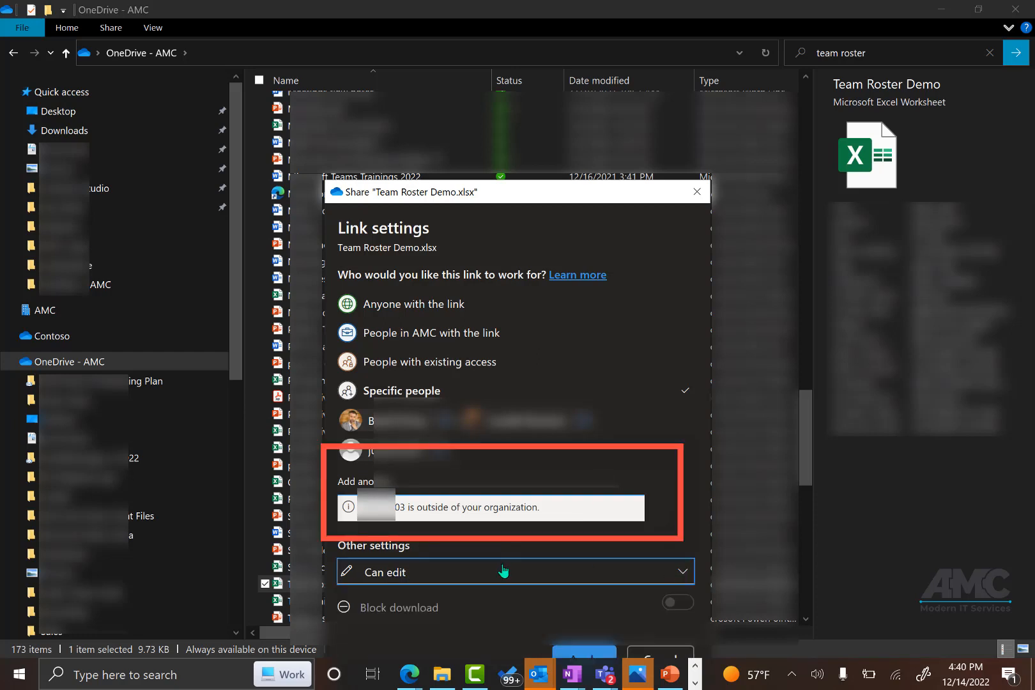
click(668, 606)
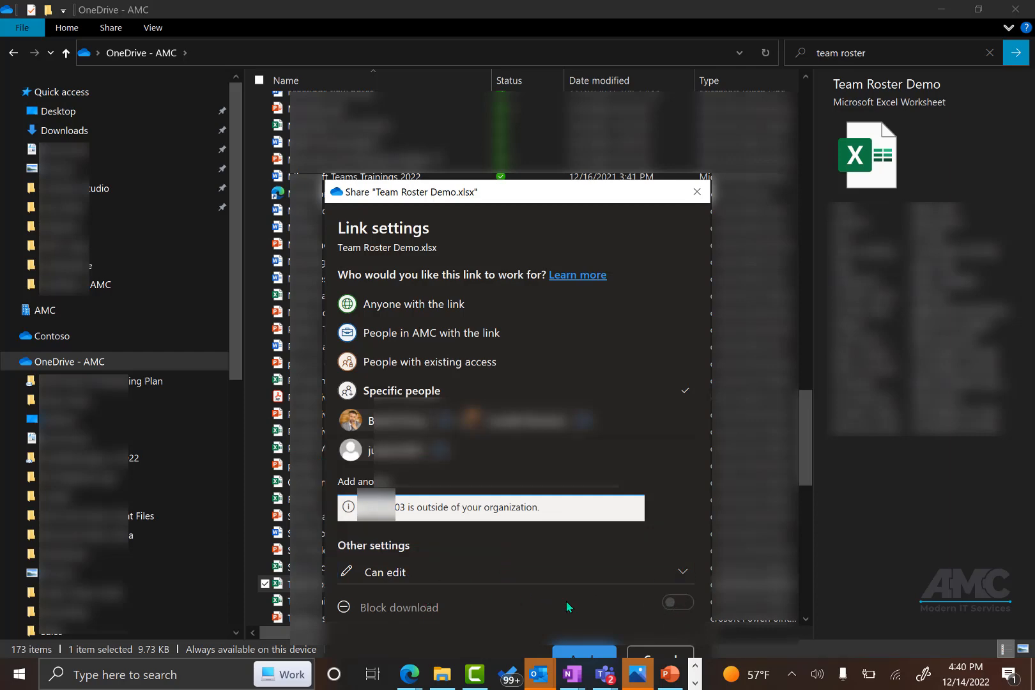
click(597, 654)
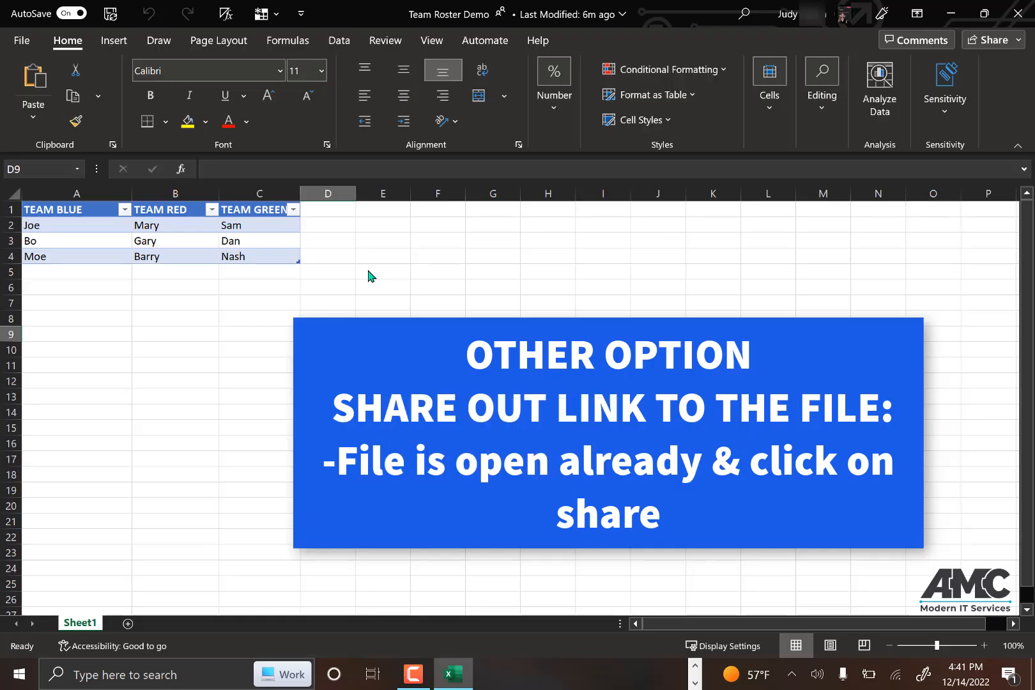
- Open the Send link dialog for the Team Roster Demo workbook in Excel and add a colleague and an external contact as recipients
click(987, 43)
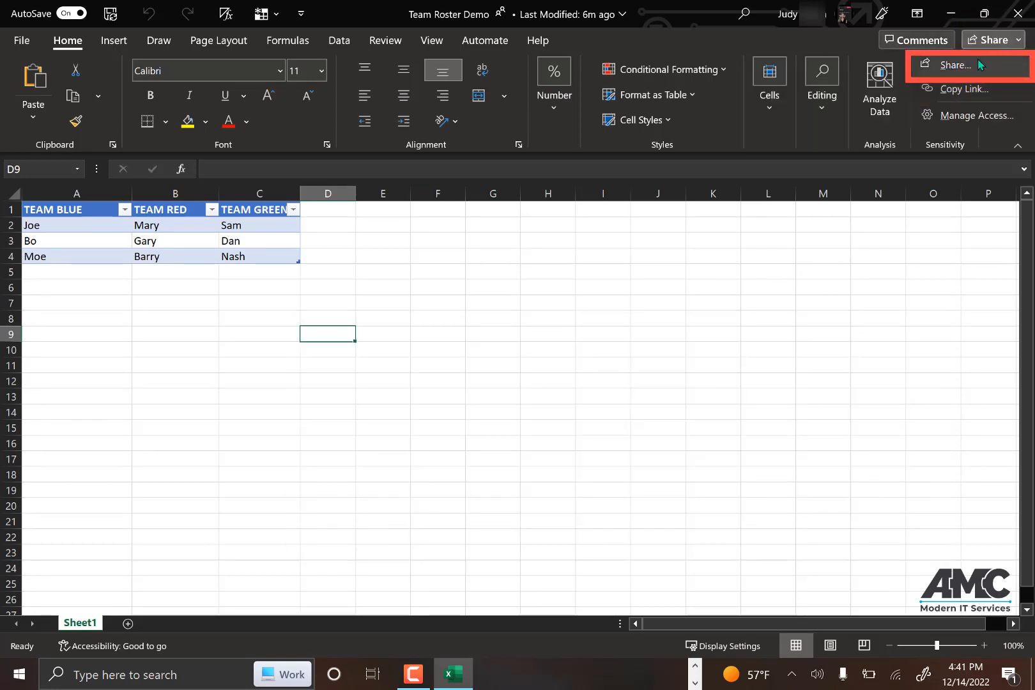
click(980, 64)
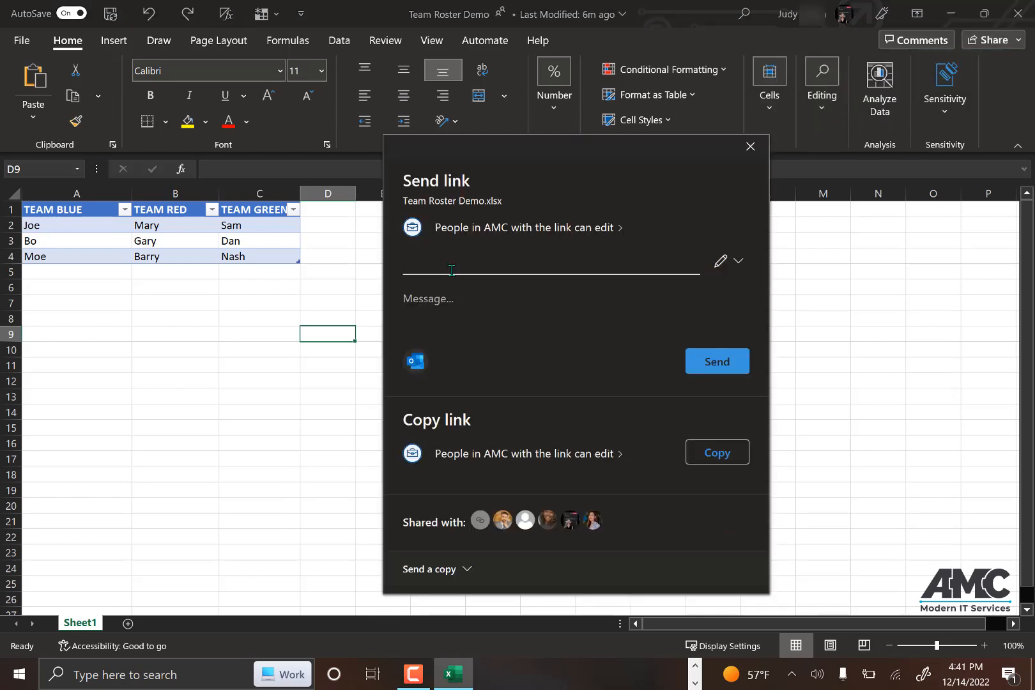
text(brad)
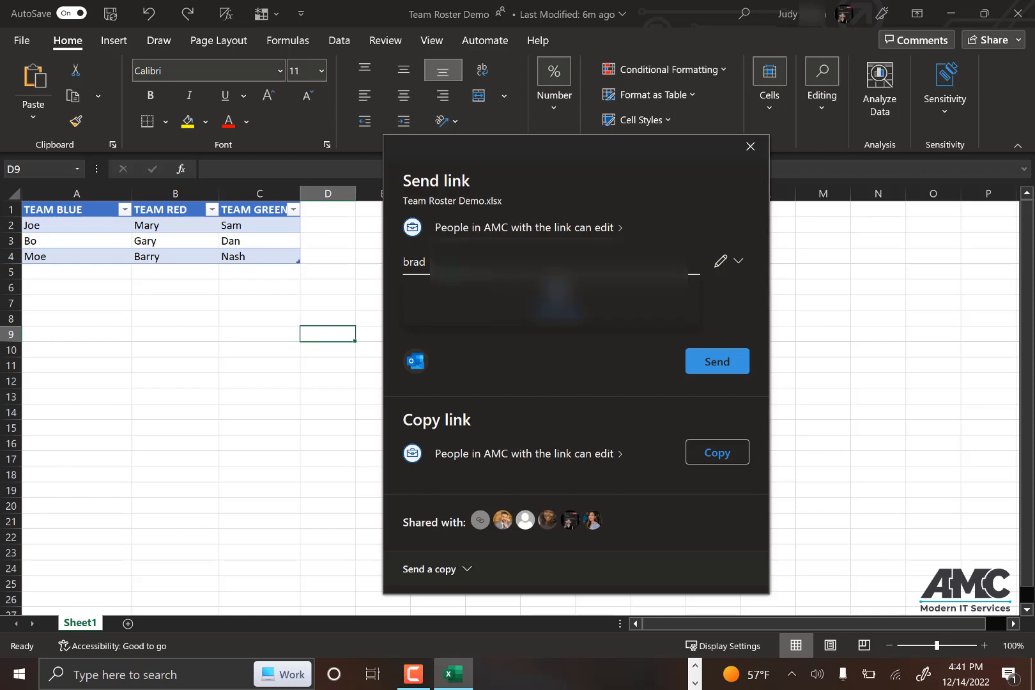
key(Return)
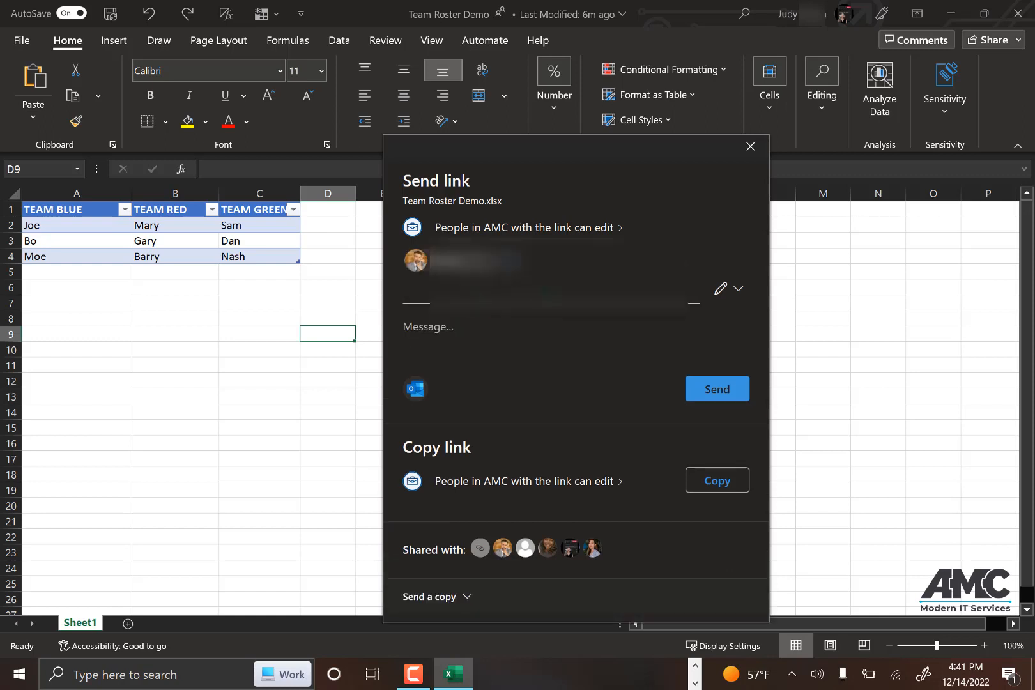
text(jud)
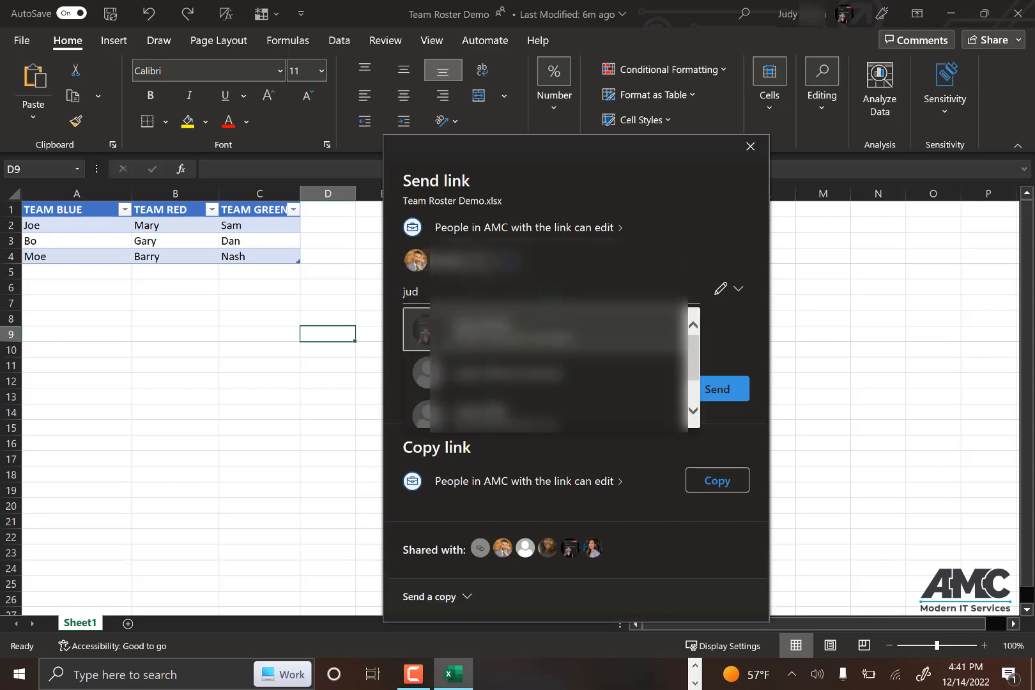
key(Return)
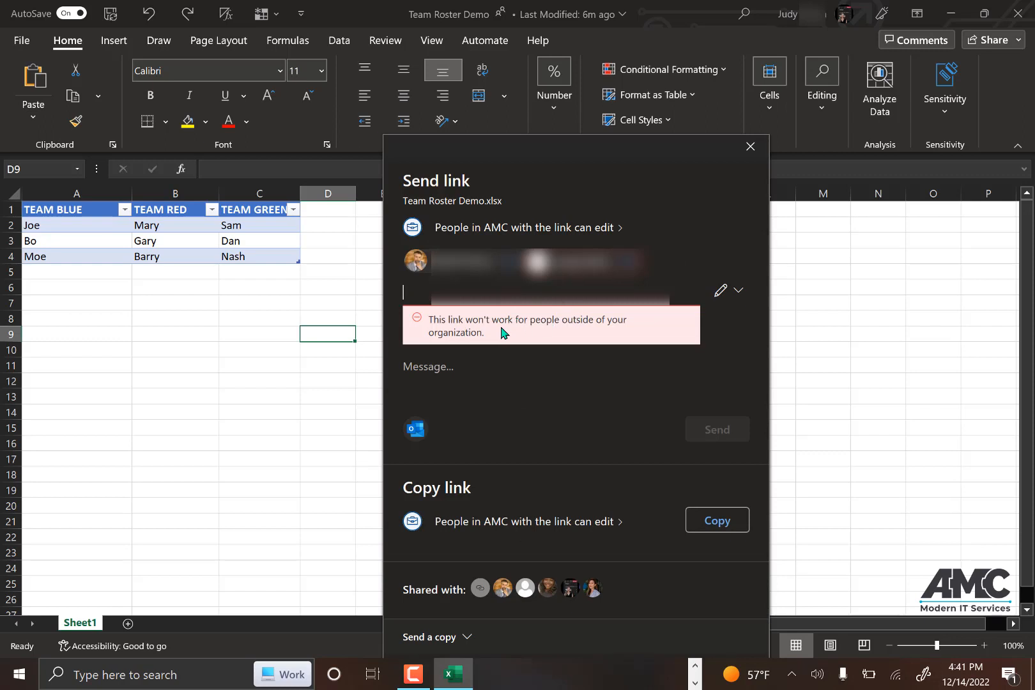
- Open the link settings and make the sharing link work for anyone with the link
click(520, 228)
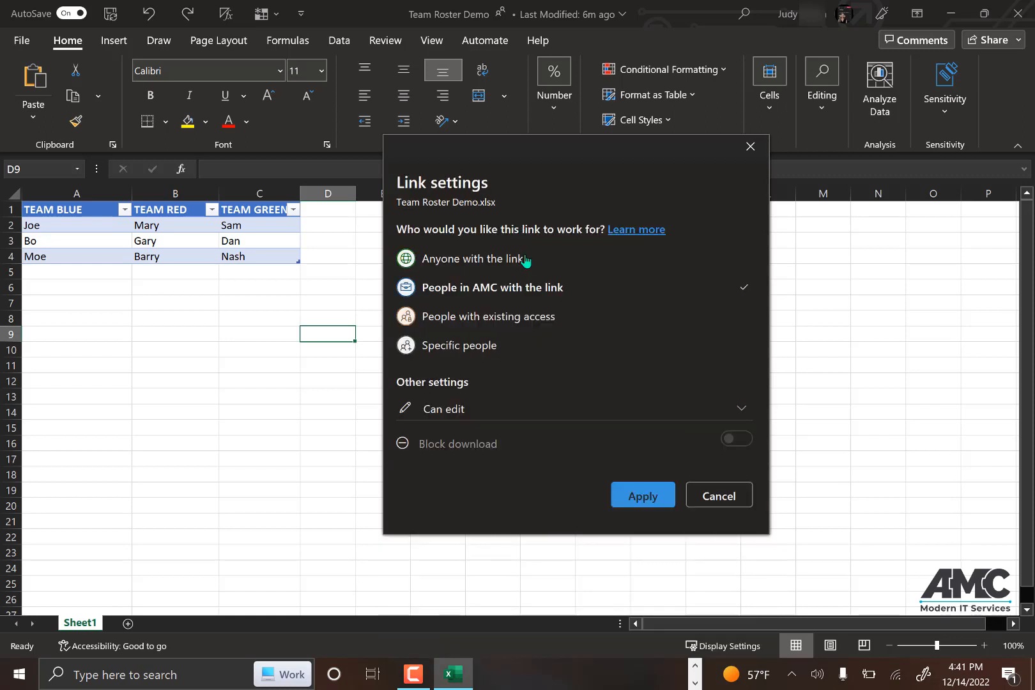
click(425, 349)
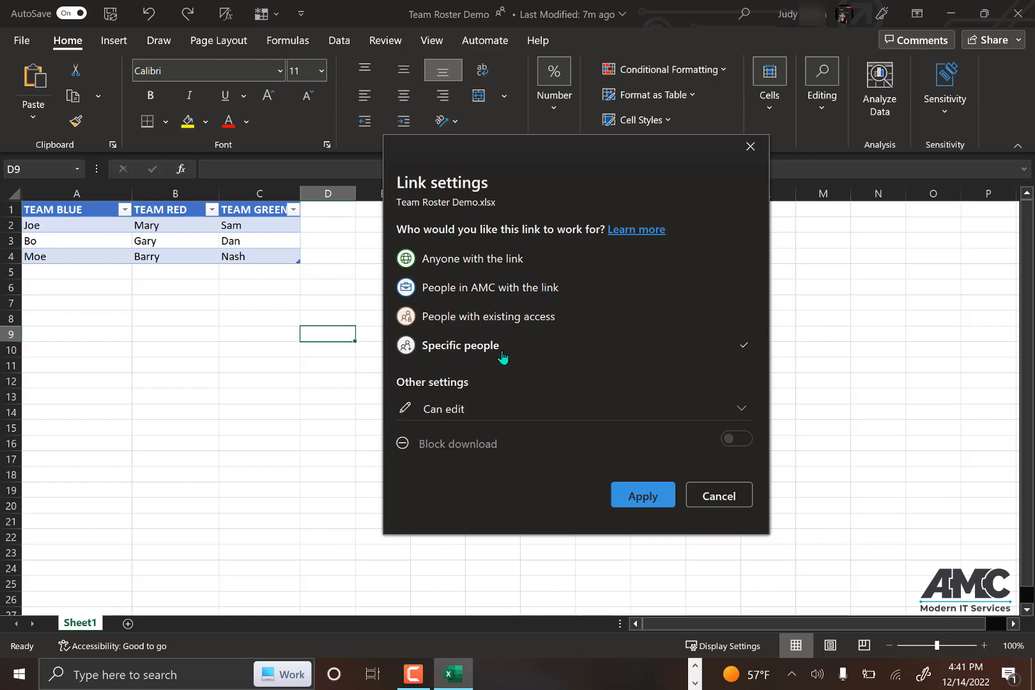
click(437, 261)
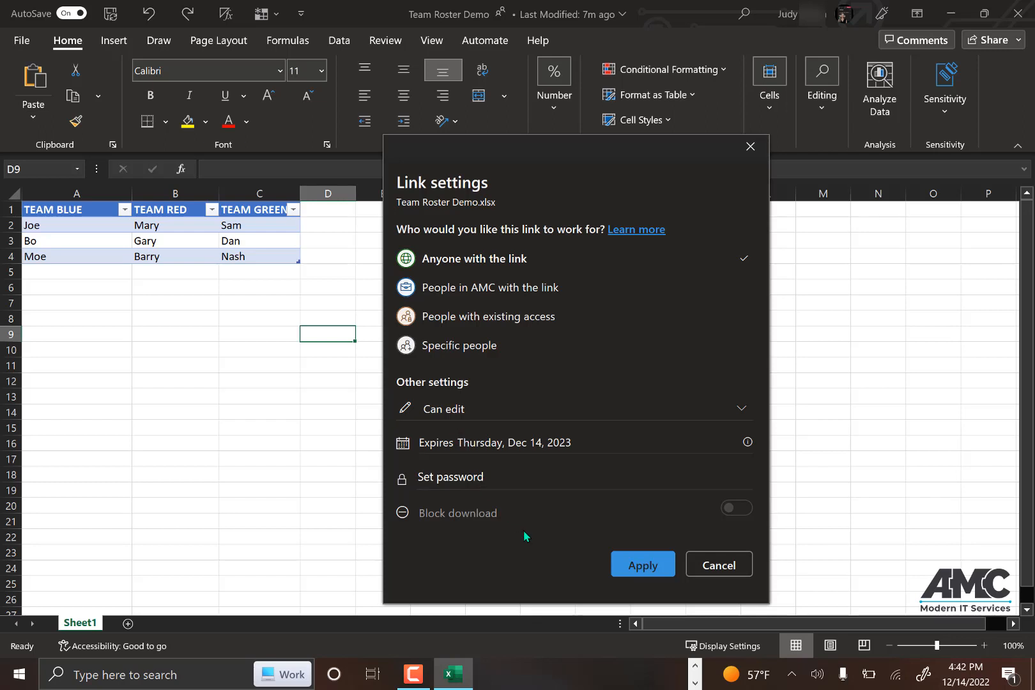
click(661, 566)
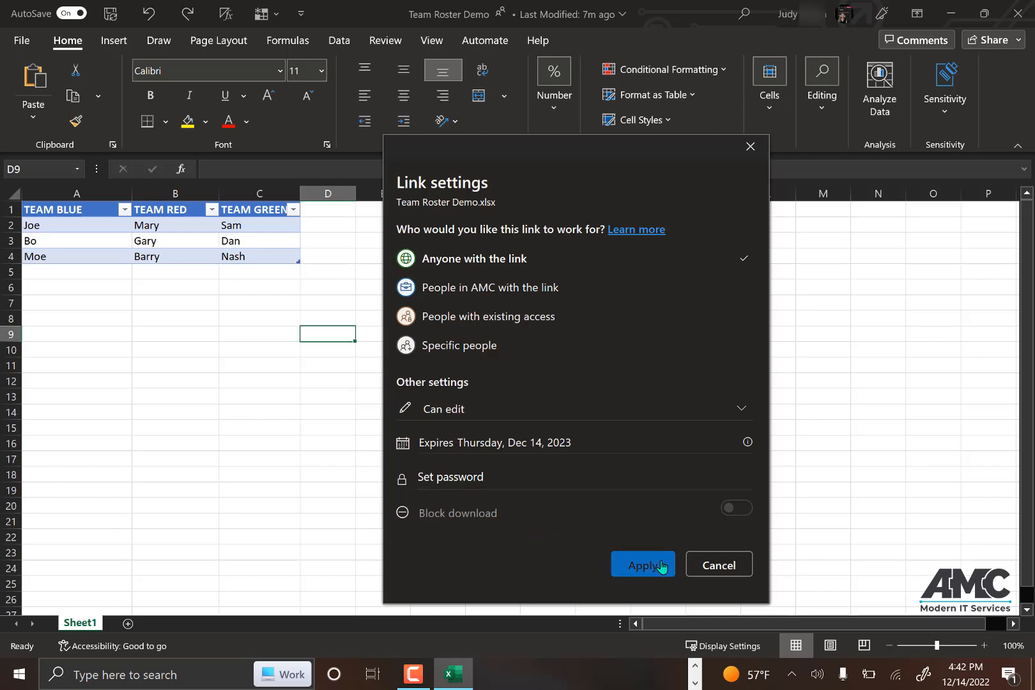
- Set the sharing link's expiration date to December 29, 2022
click(689, 442)
click(688, 442)
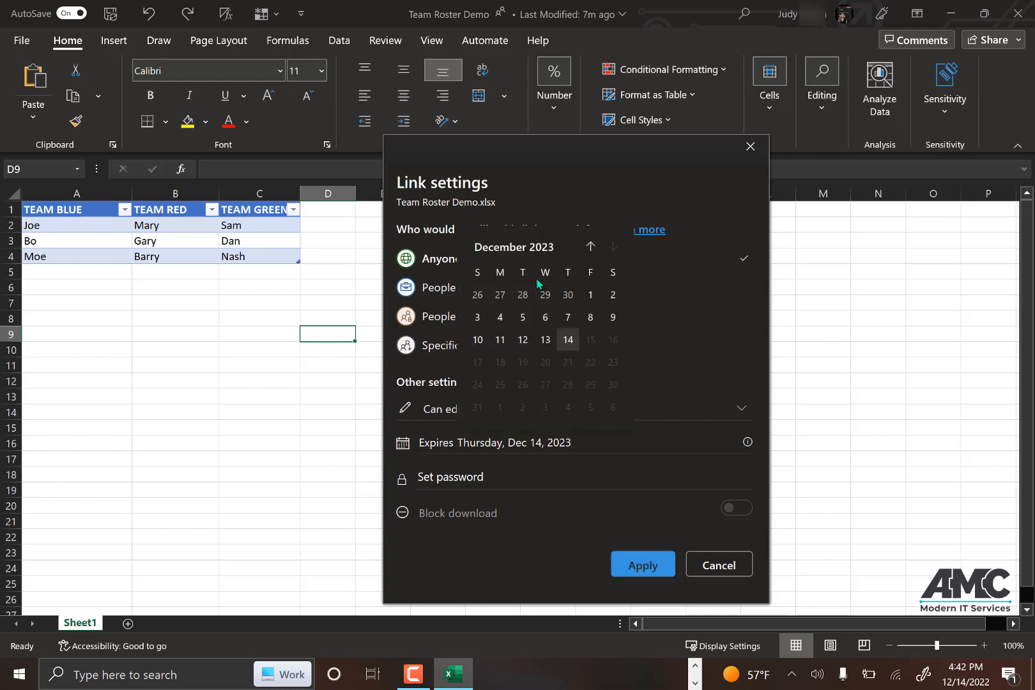
click(591, 250)
click(590, 264)
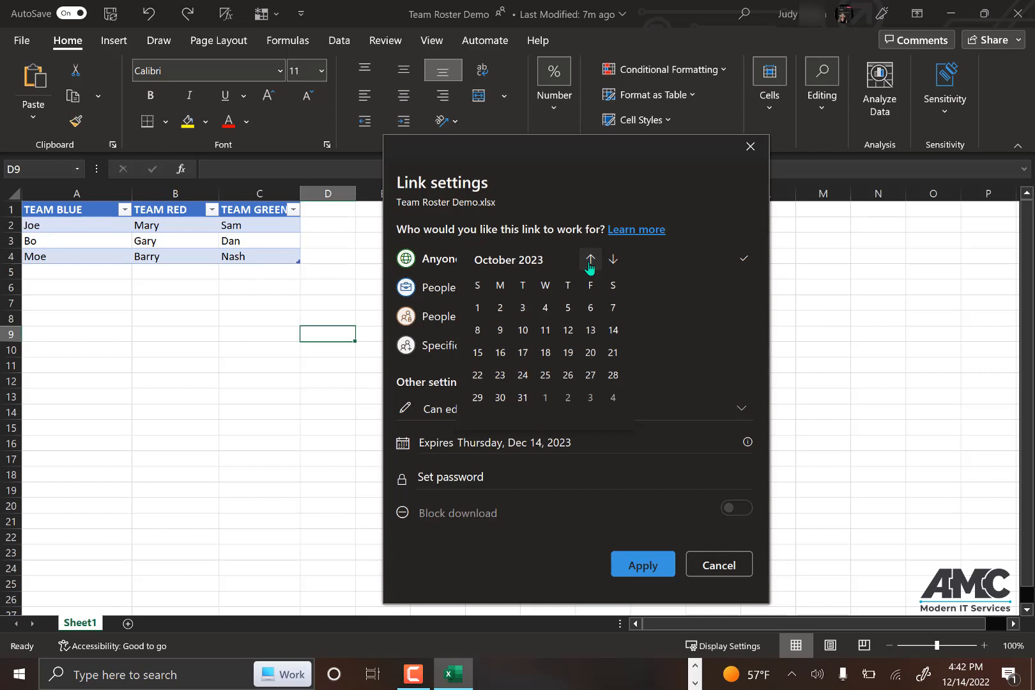
click(590, 263)
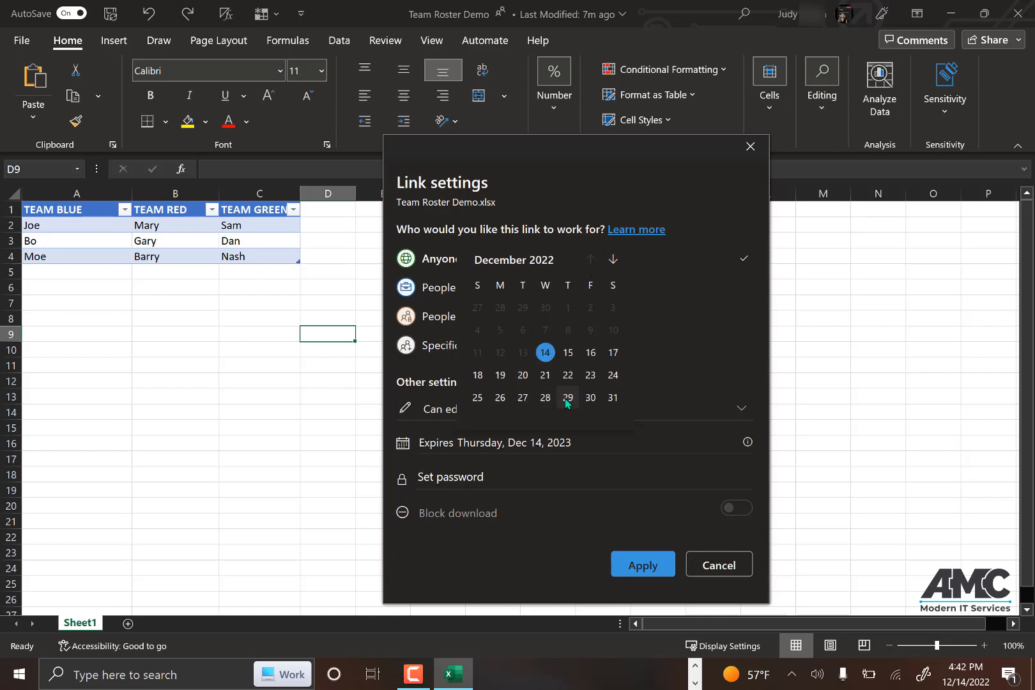
click(568, 398)
- Enter a password for the sharing link and apply the link settings
click(553, 476)
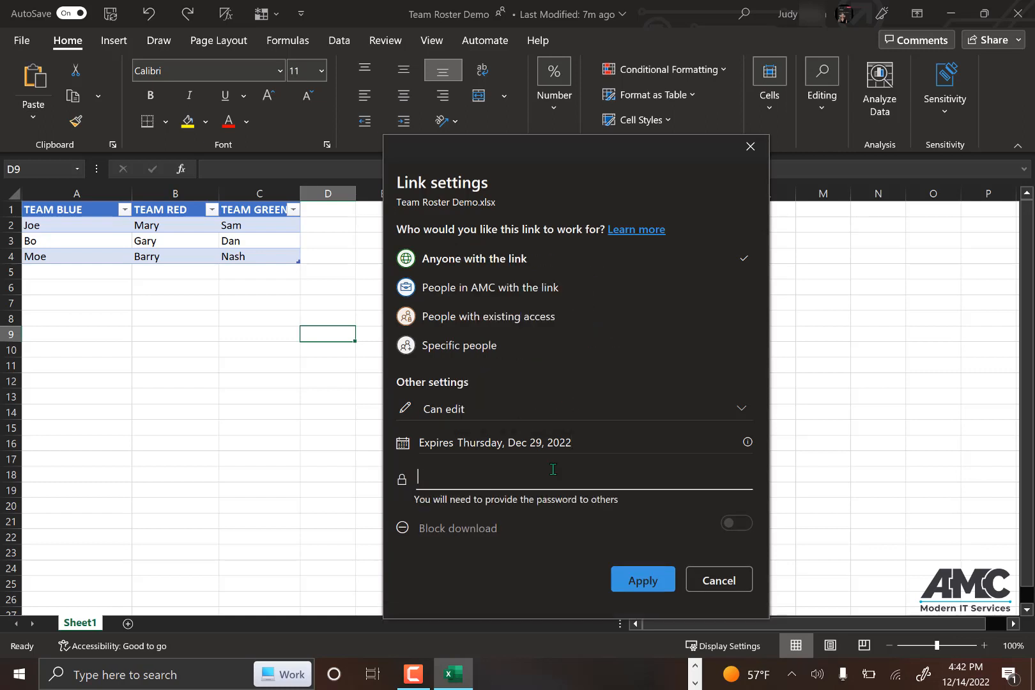
text(•••••••)
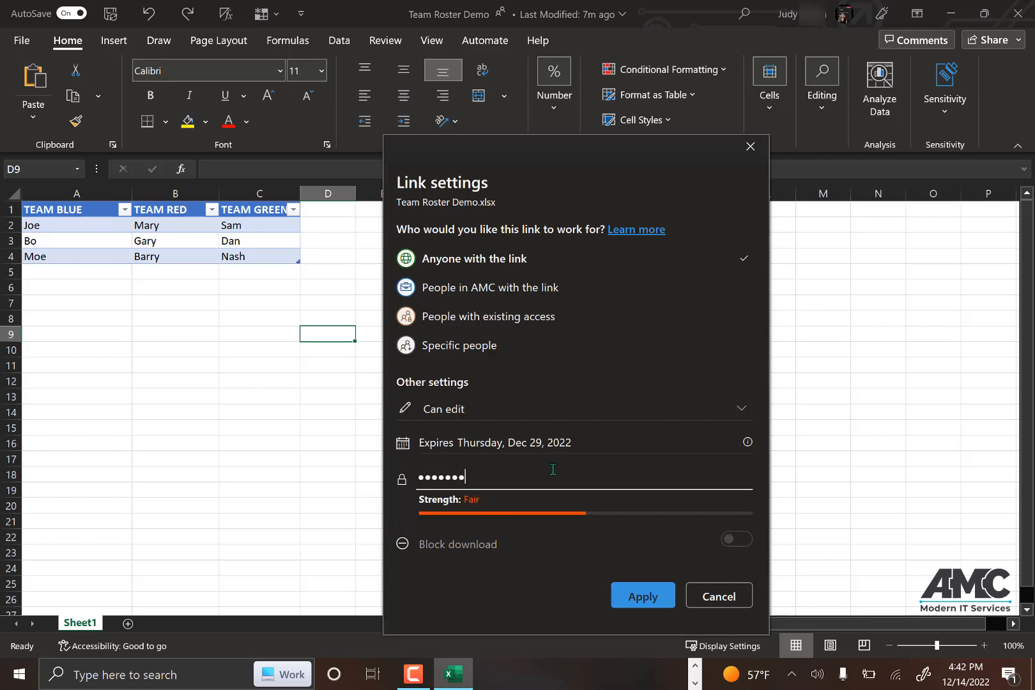
text(••)
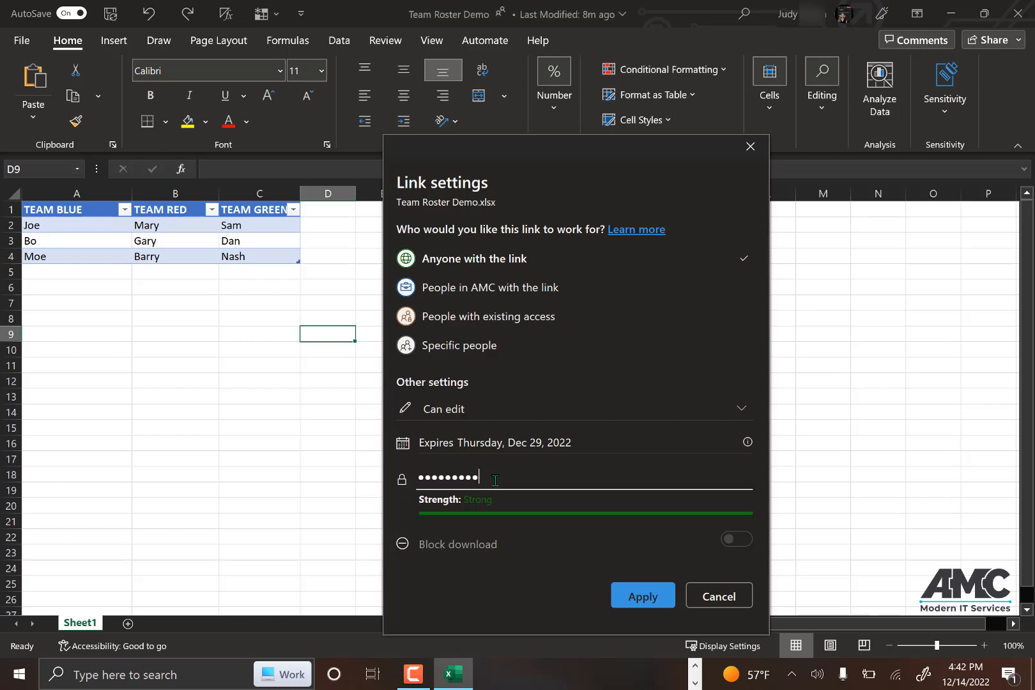
click(641, 596)
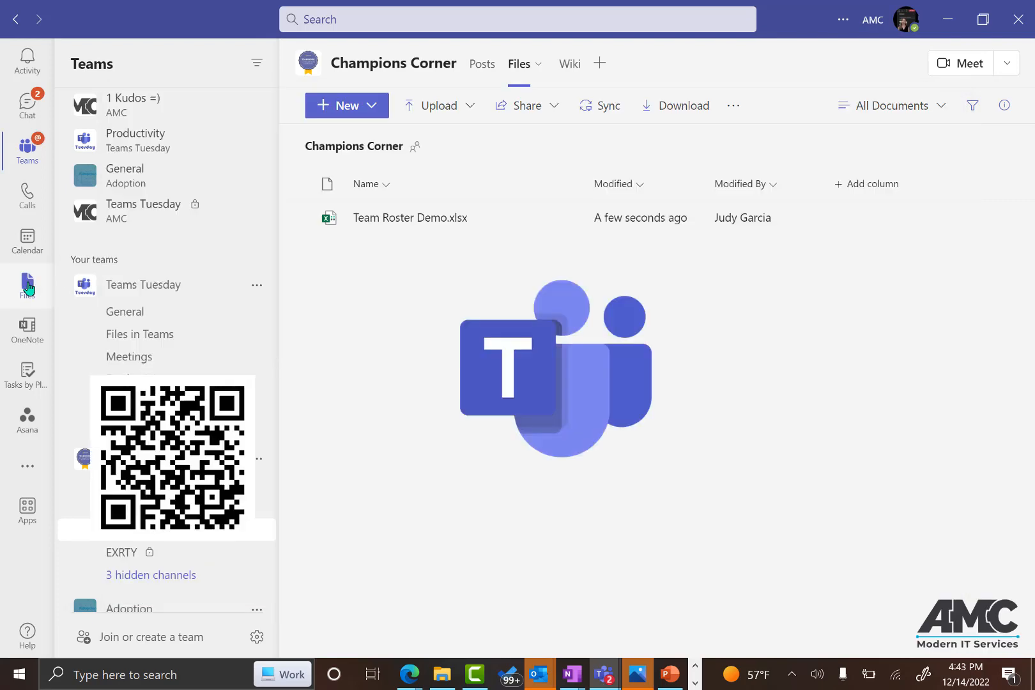
- Open the OneDrive cloud storage files in Microsoft Teams and view the filter options for file type
click(28, 284)
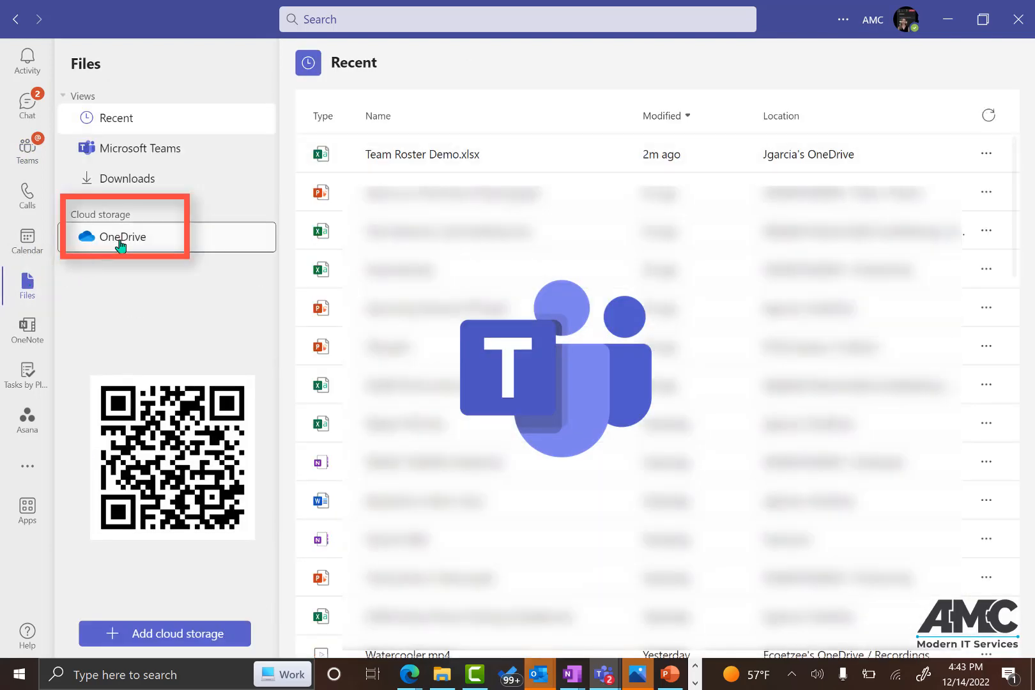
click(120, 241)
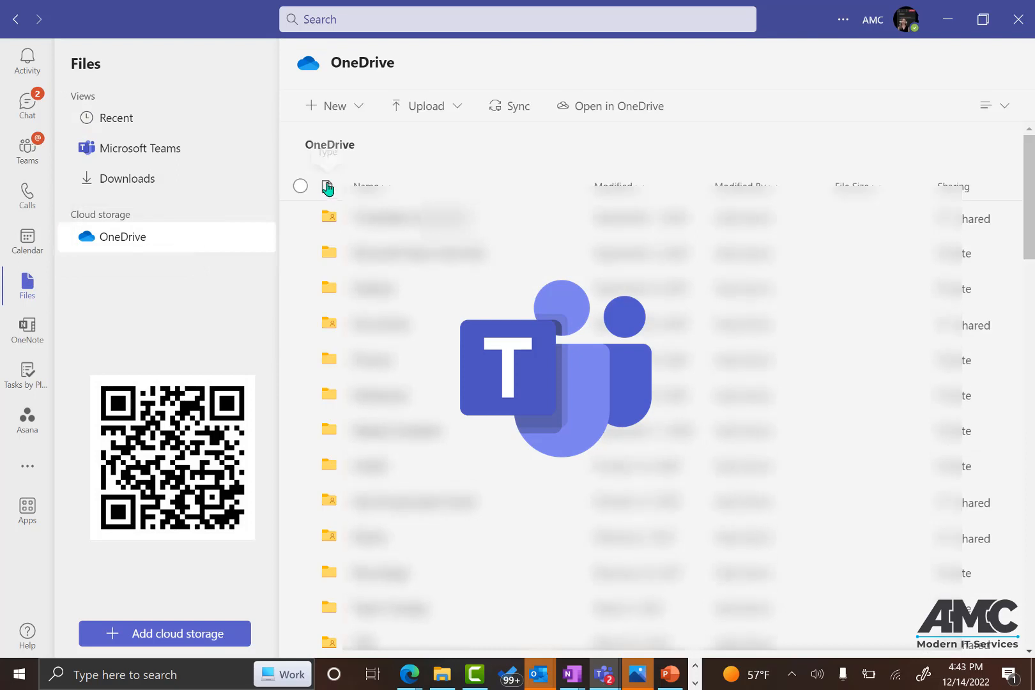
click(327, 187)
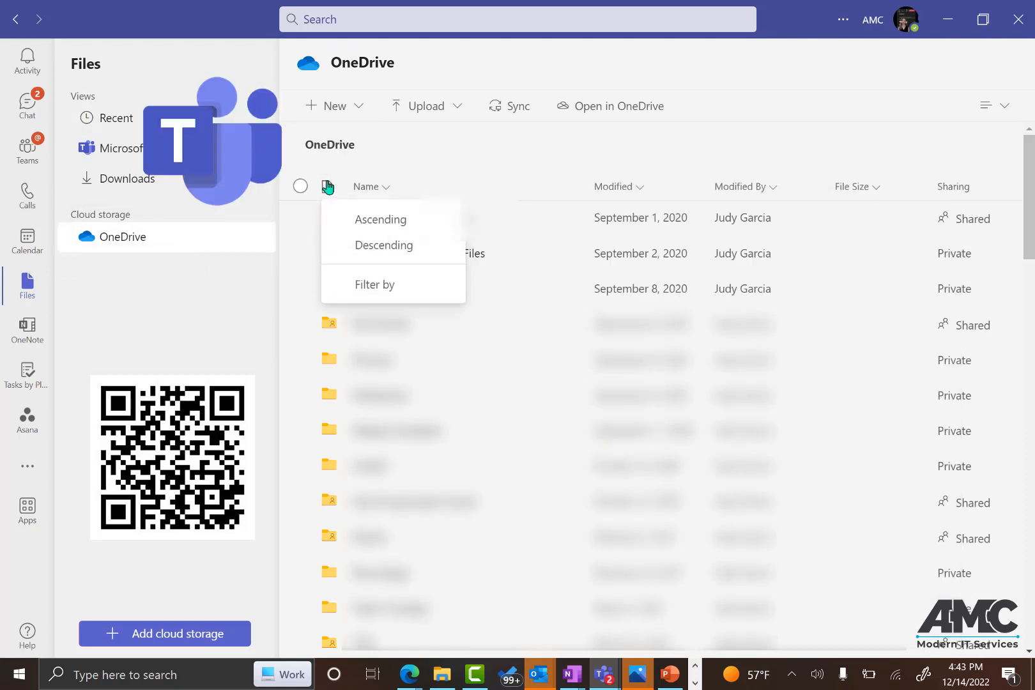
click(365, 288)
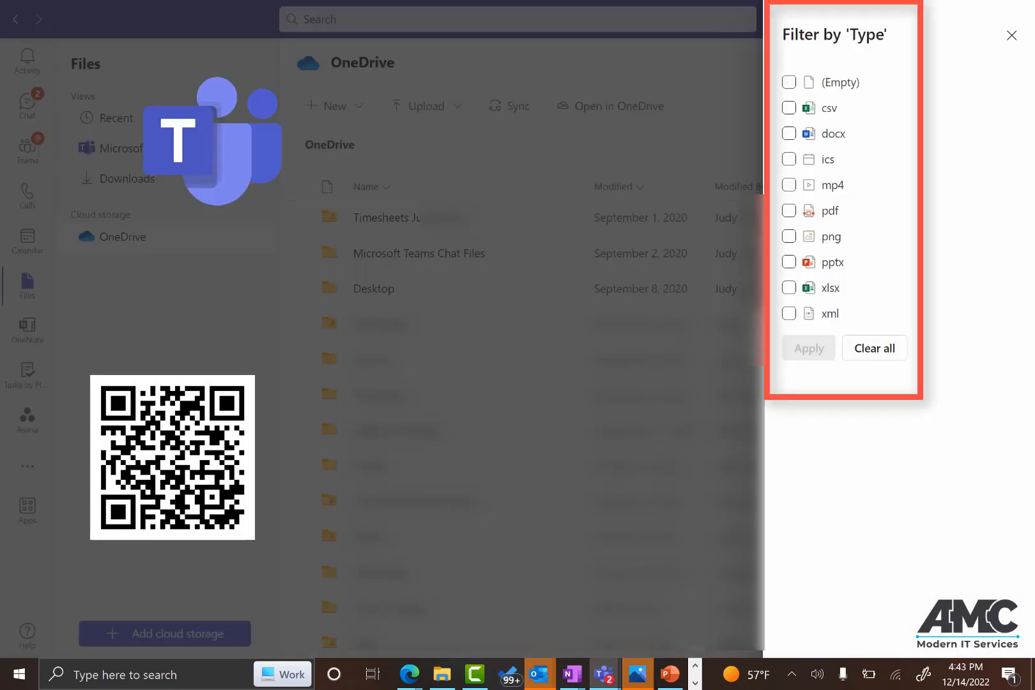
click(1011, 35)
- View the filter options for the modified date in the OneDrive file list, applying no filter
click(637, 187)
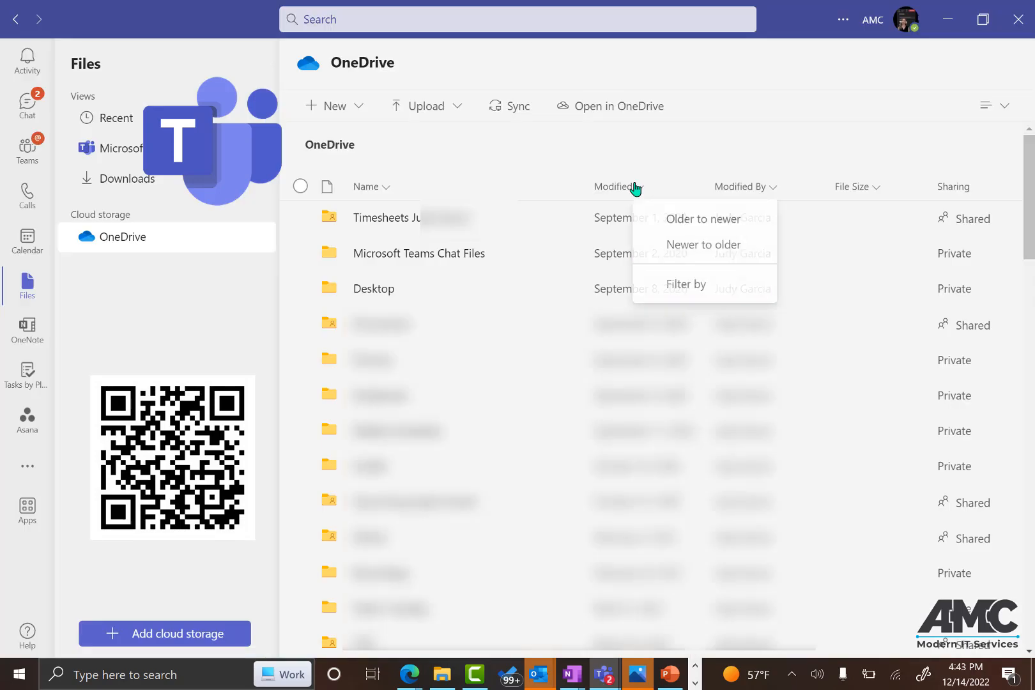
click(670, 292)
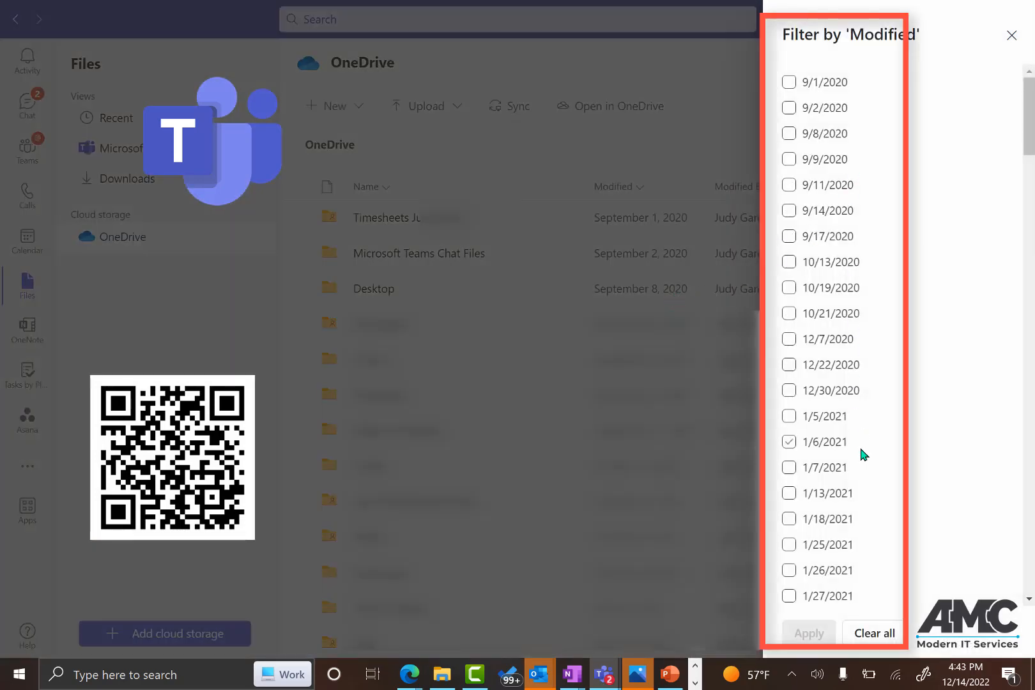
click(1012, 35)
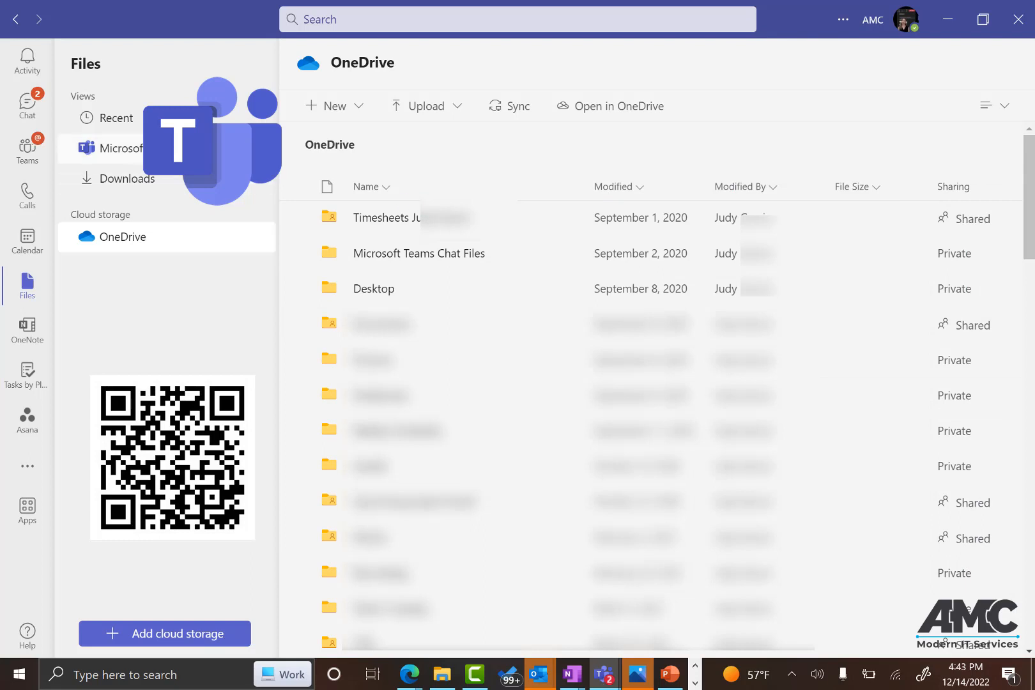
- Show the recent files in Teams and open the files of the Adoption team's General channel
click(119, 125)
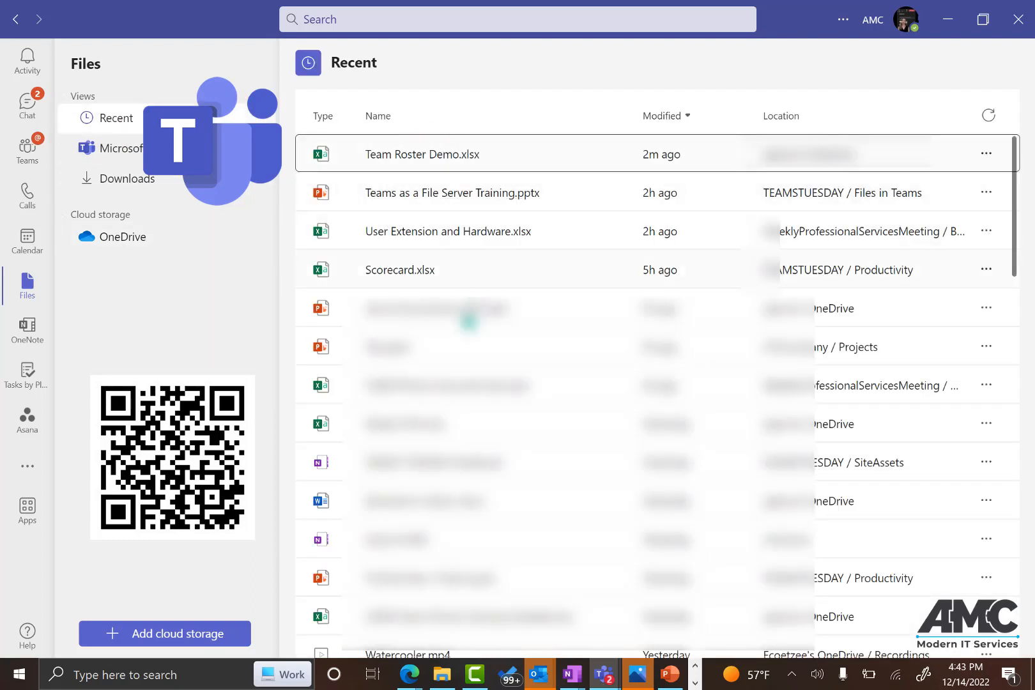
click(29, 146)
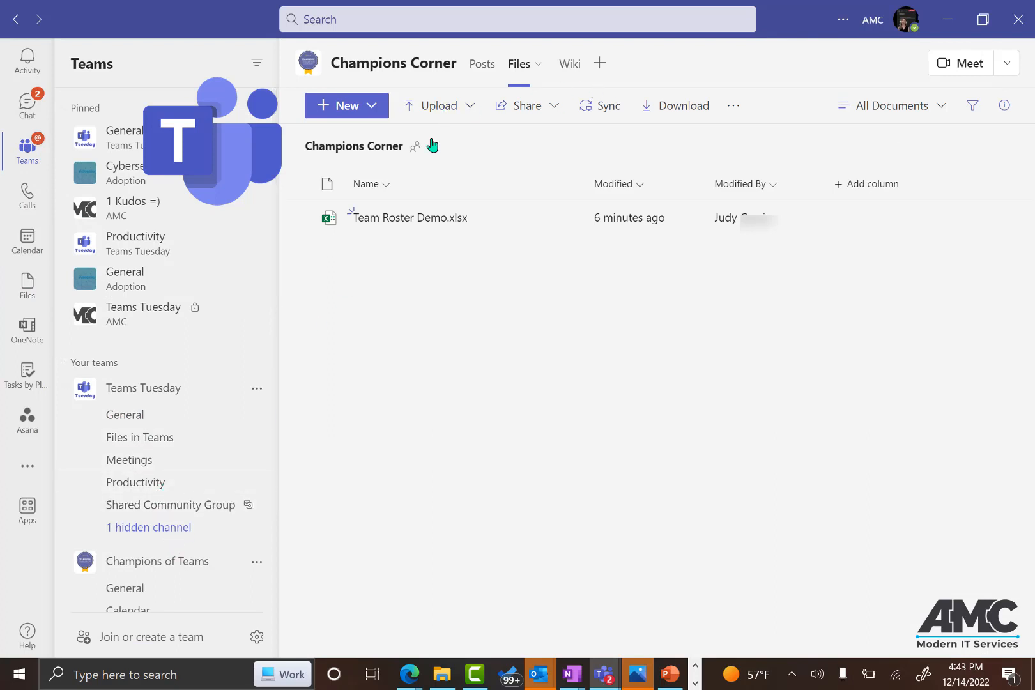
scroll(162, 342, down, 3)
click(65, 504)
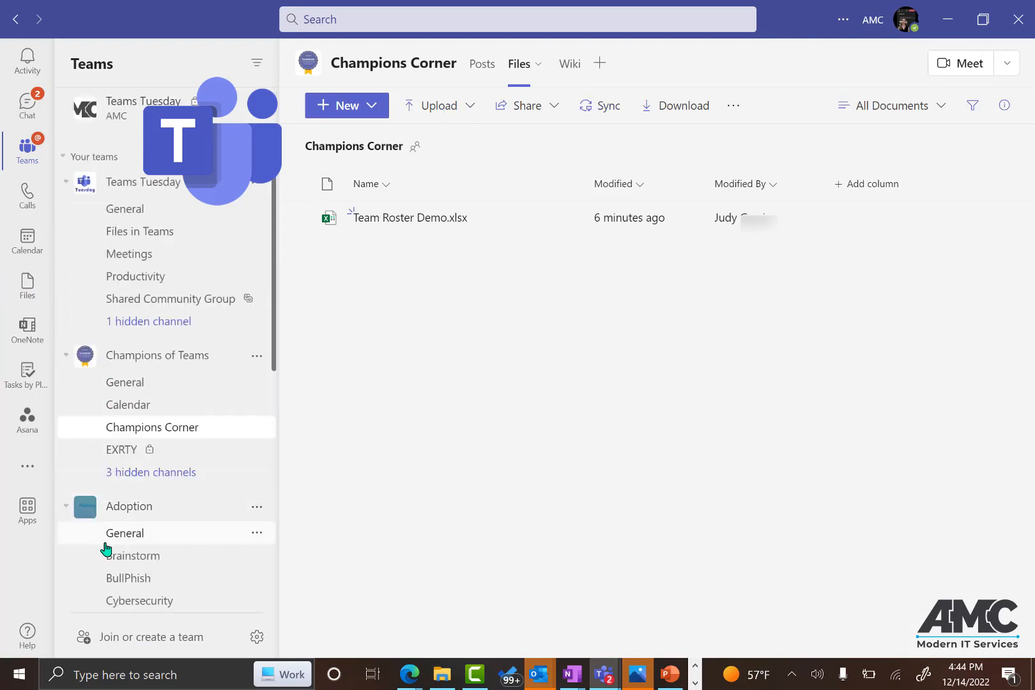
click(146, 538)
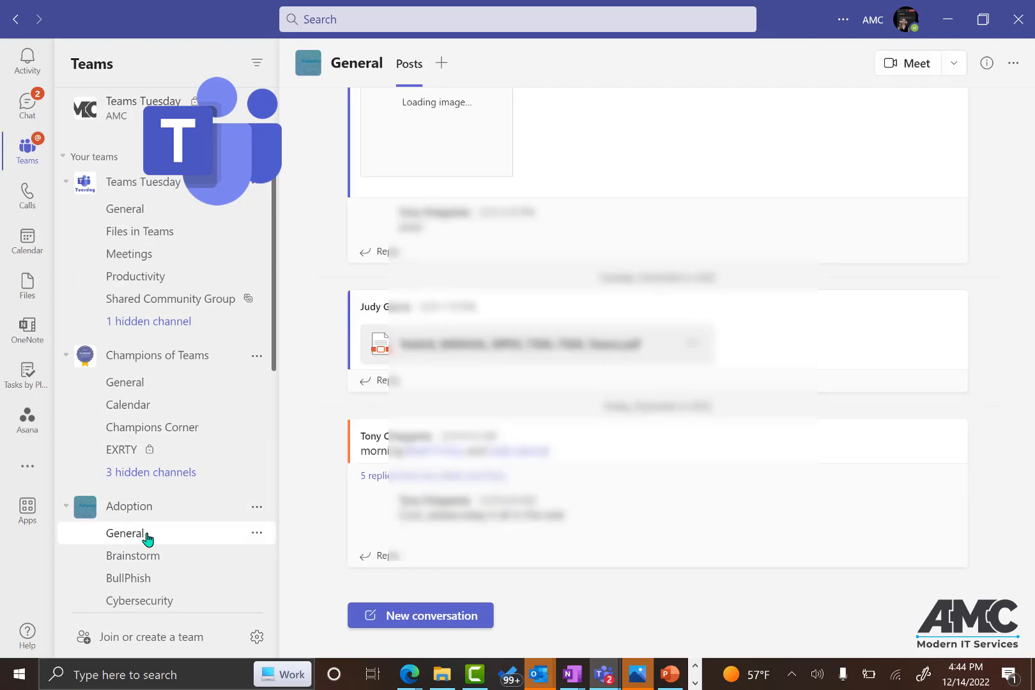
click(445, 67)
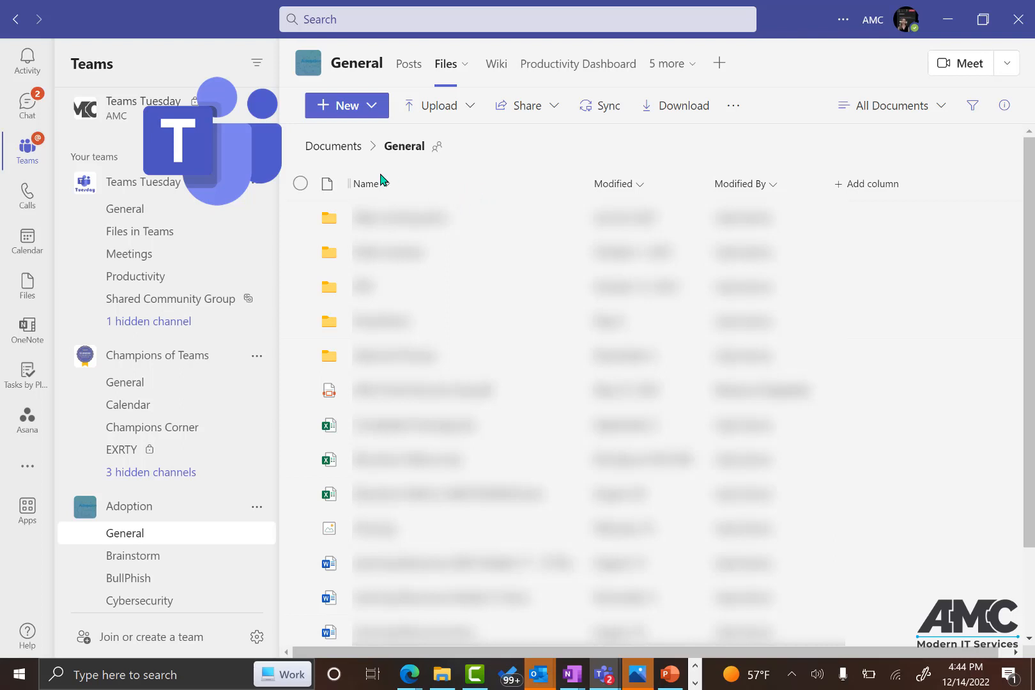
- Go up to the Adoption team's root Documents library and start syncing it to the computer
click(323, 148)
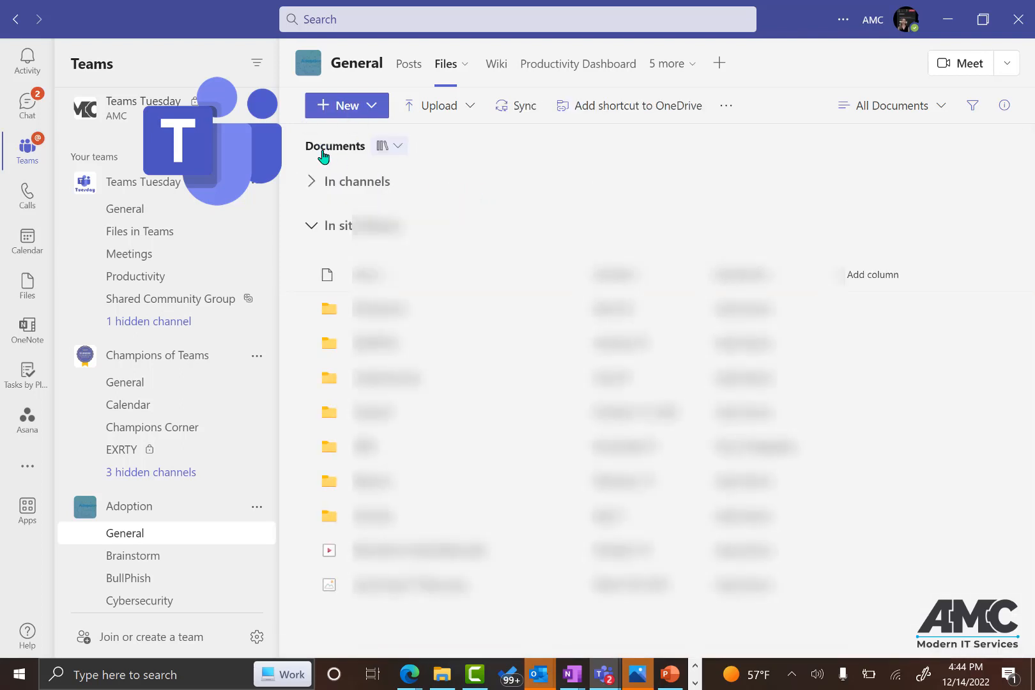
click(517, 107)
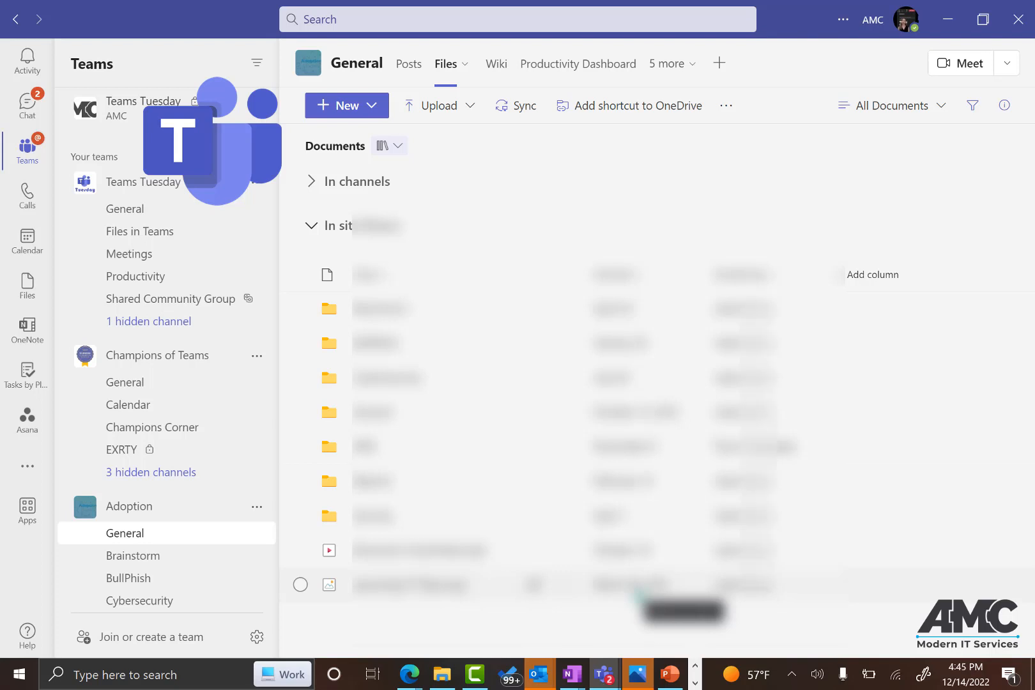
- Open the OneDrive - AMC sync client's settings and examine the account's syncing locations
click(792, 676)
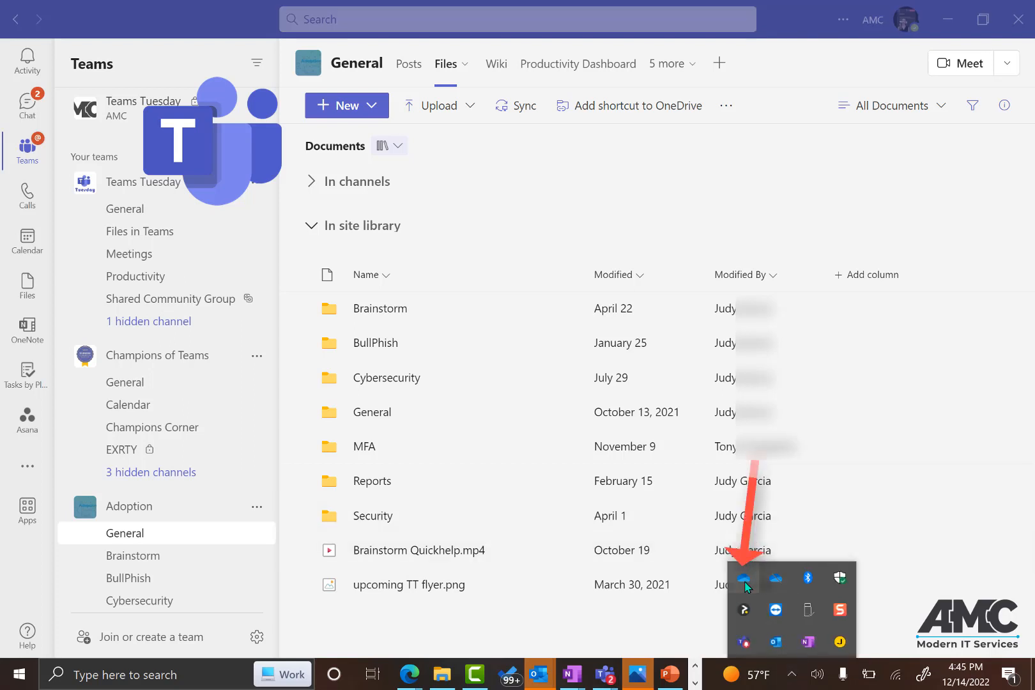
click(745, 582)
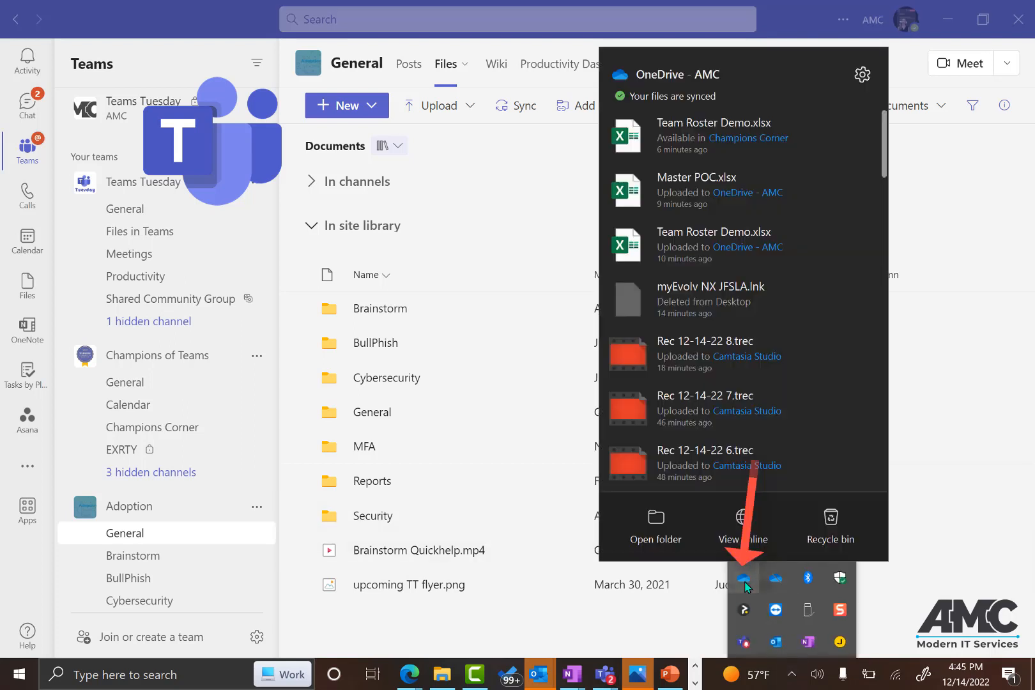
click(862, 74)
click(820, 101)
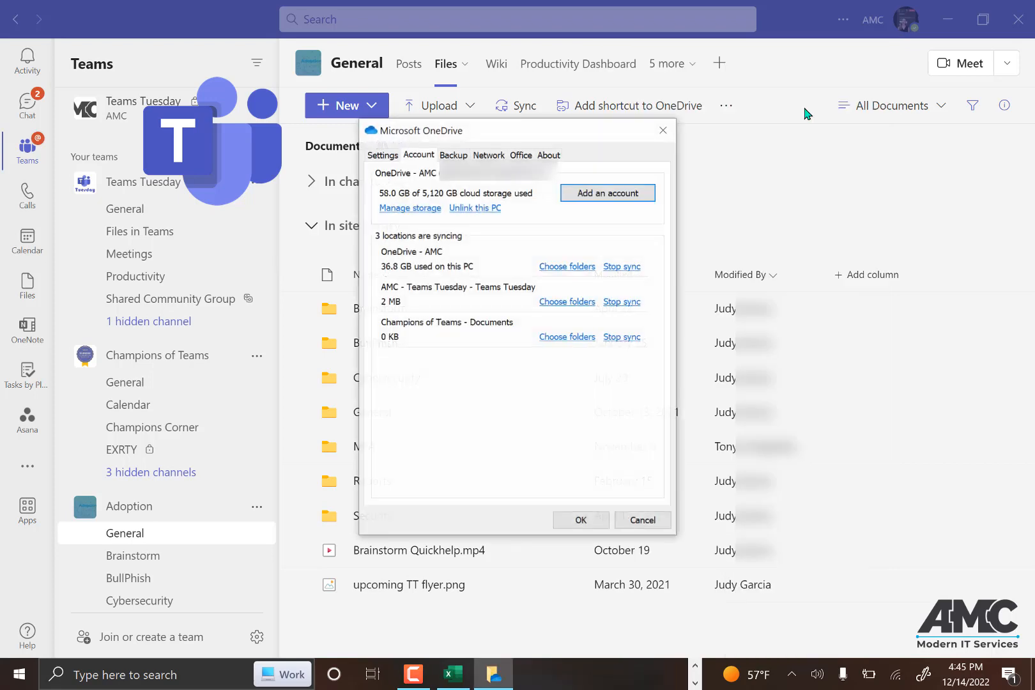